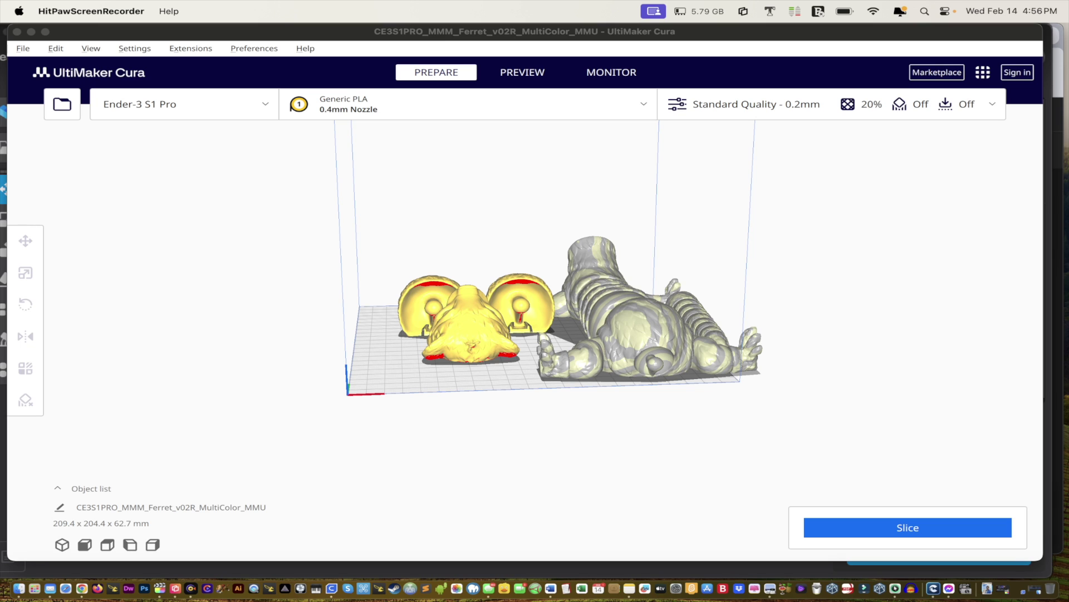
- Select all the ferret parts and shift them along X to about -3.2 mm so they fit on the build plate
click(593, 283)
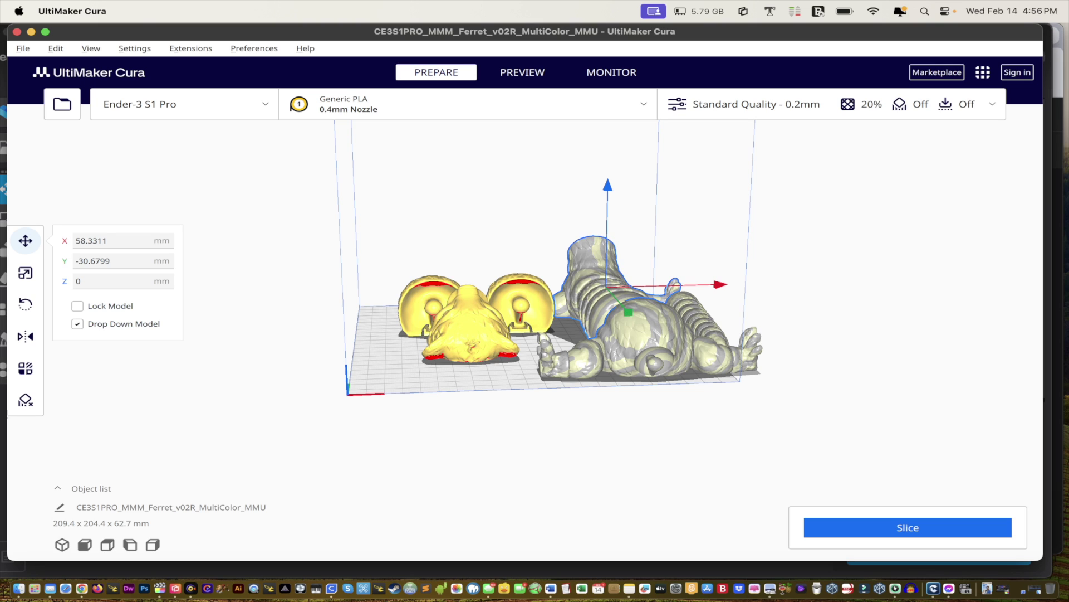
key(super+a)
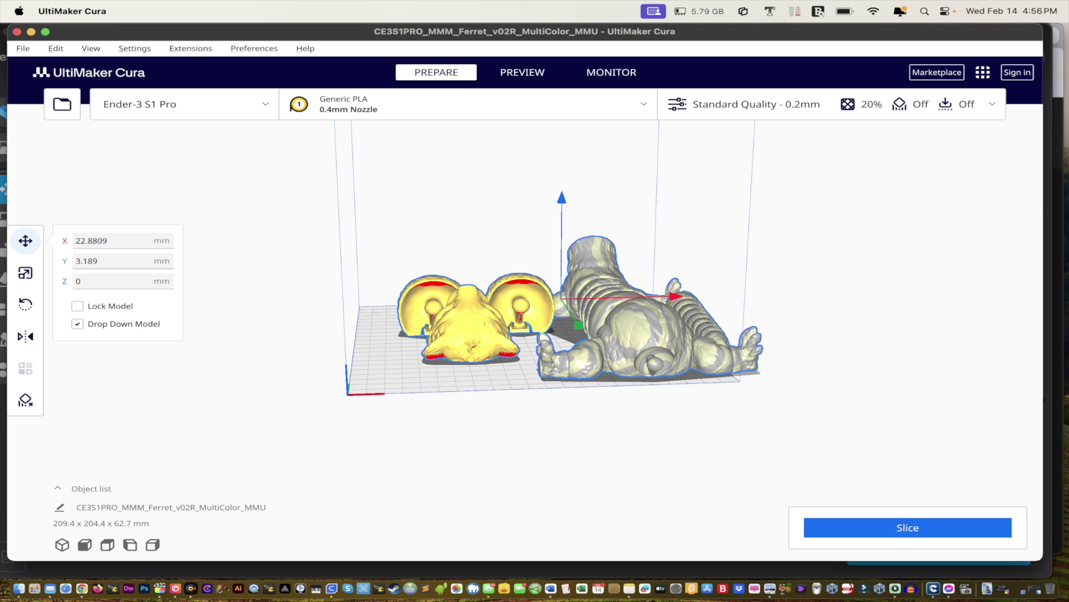
drag(713, 356, 672, 356)
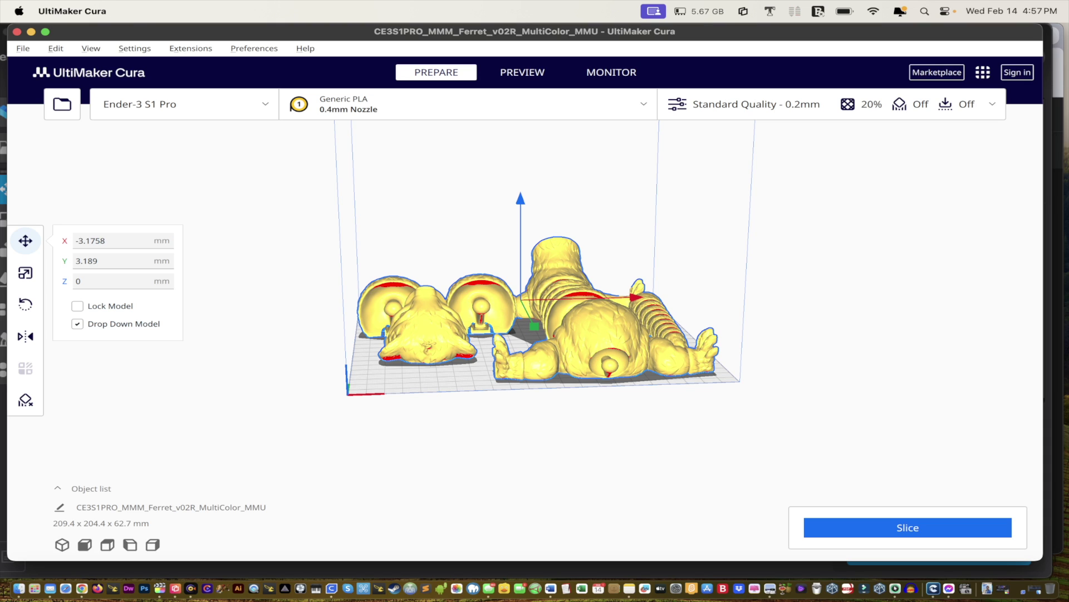
- Delete the long torso, the hindquarters, the tail, the head and one of the two matching body segments from the build plate
click(107, 544)
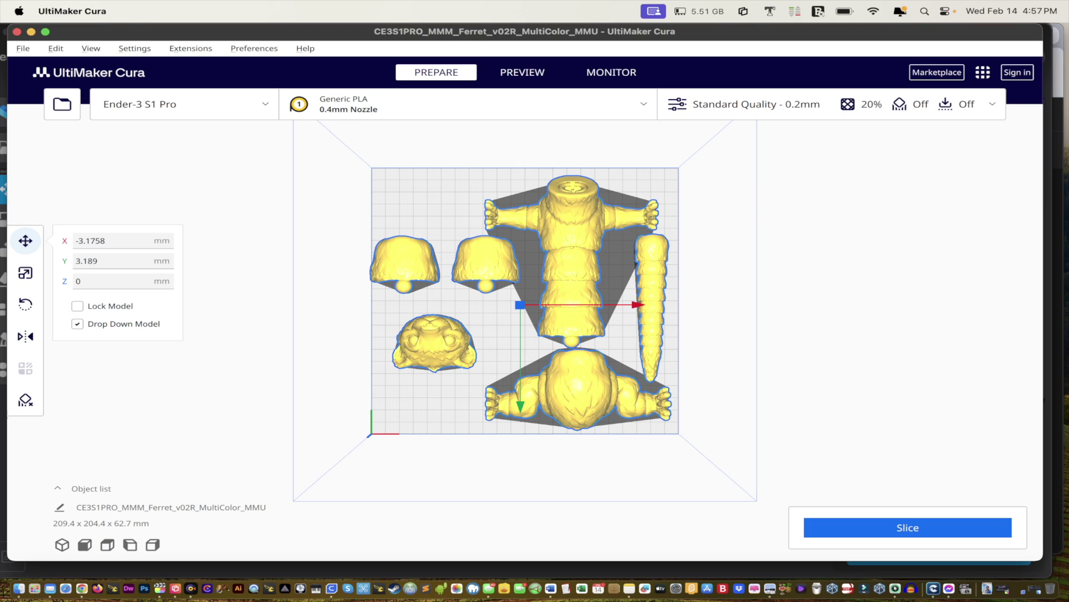
click(572, 268)
key(Delete)
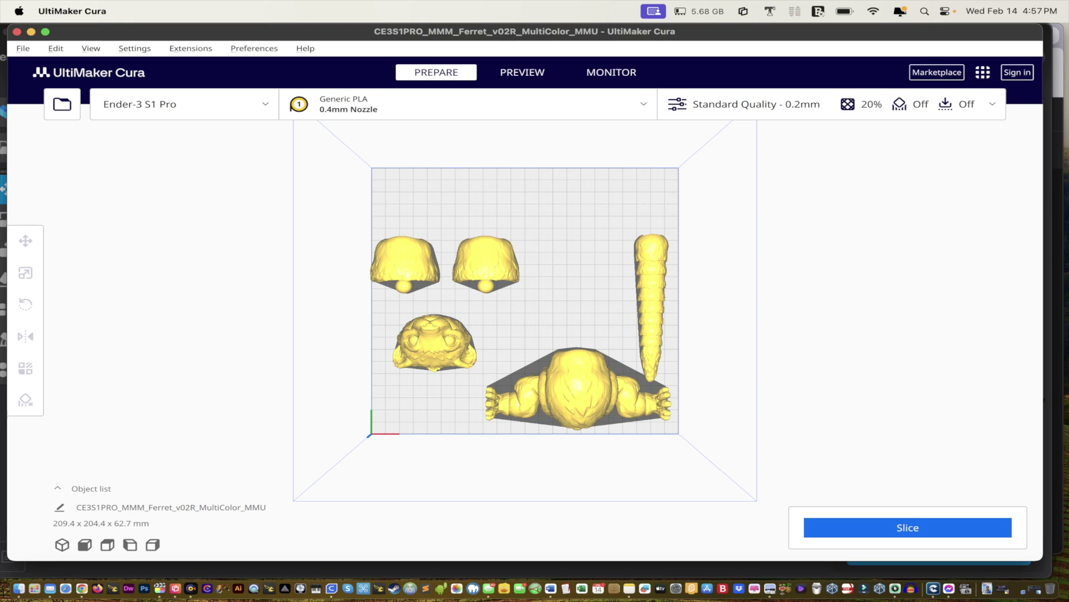
click(578, 384)
key(Delete)
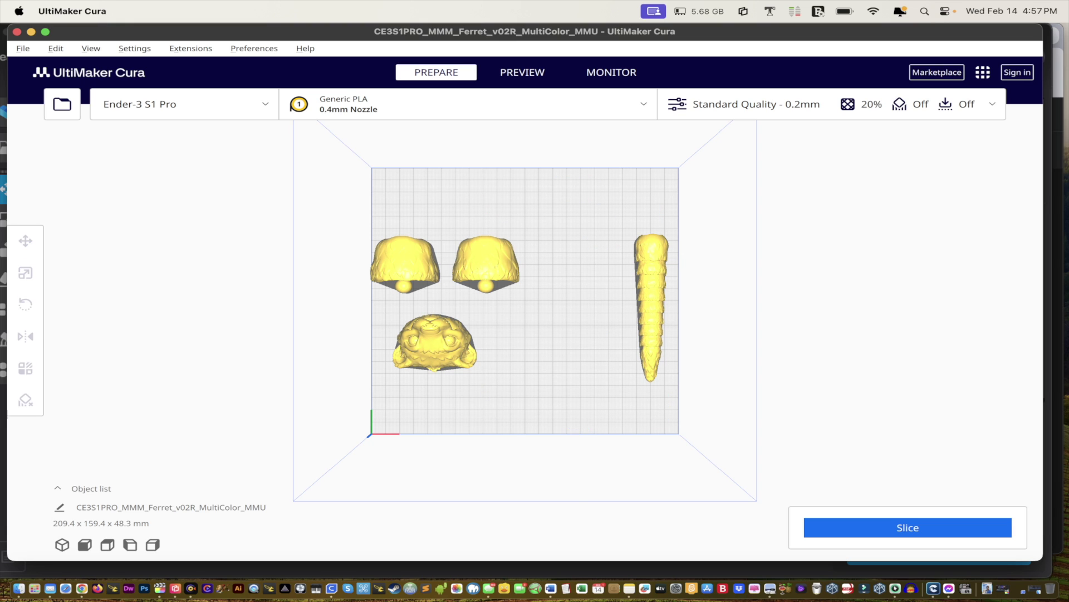
click(652, 307)
key(Delete)
click(434, 343)
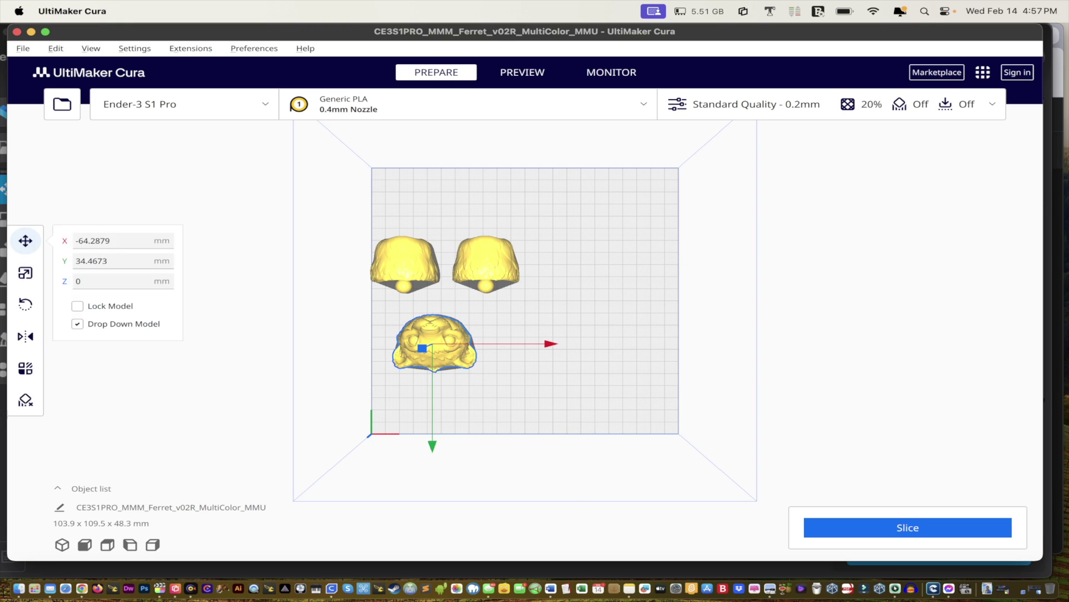
key(Delete)
click(486, 263)
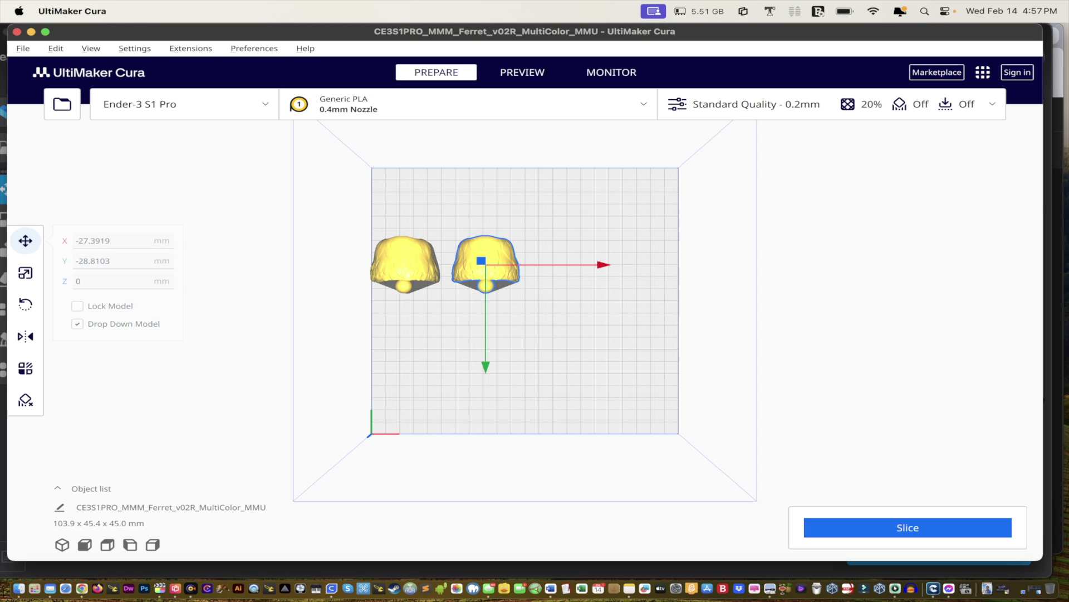
key(Delete)
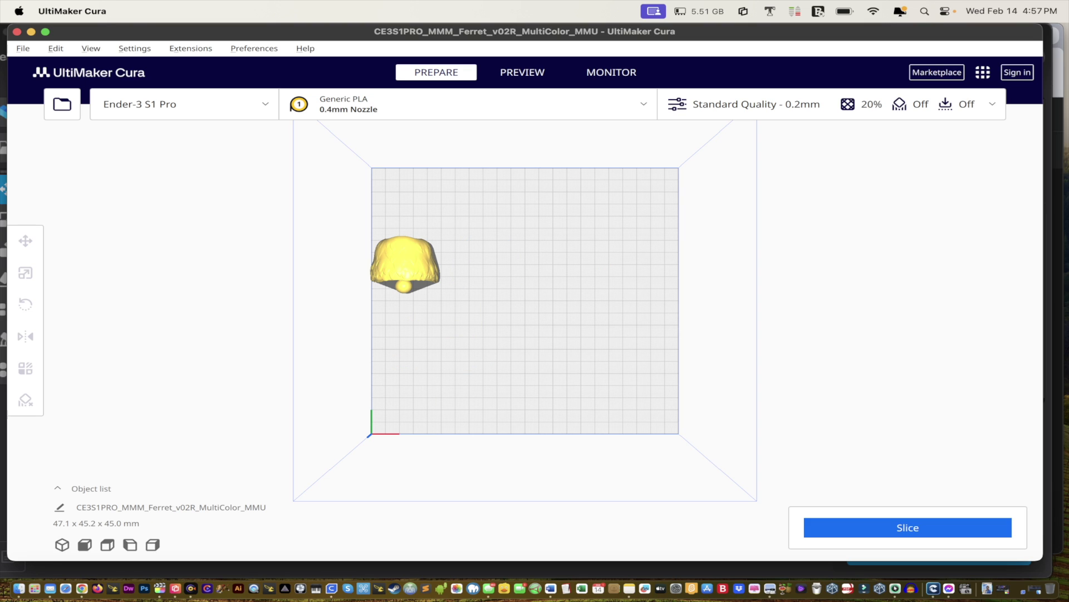
- Move the remaining body segment near the plate's centre, at about X -2.8 mm and Y -14.2 mm
click(405, 262)
drag(405, 262, 520, 262)
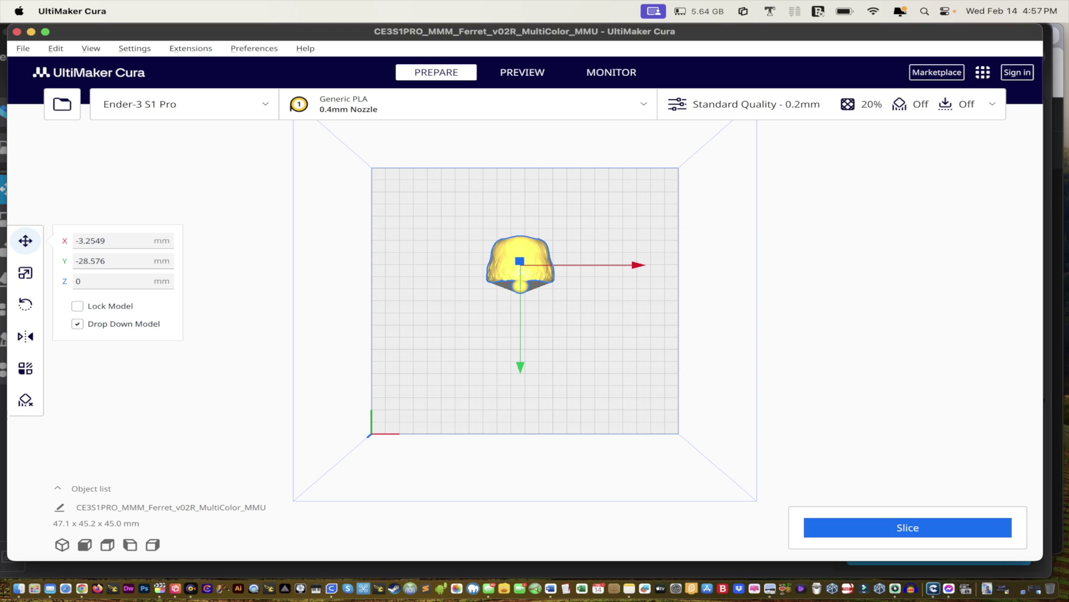
drag(520, 367, 520, 386)
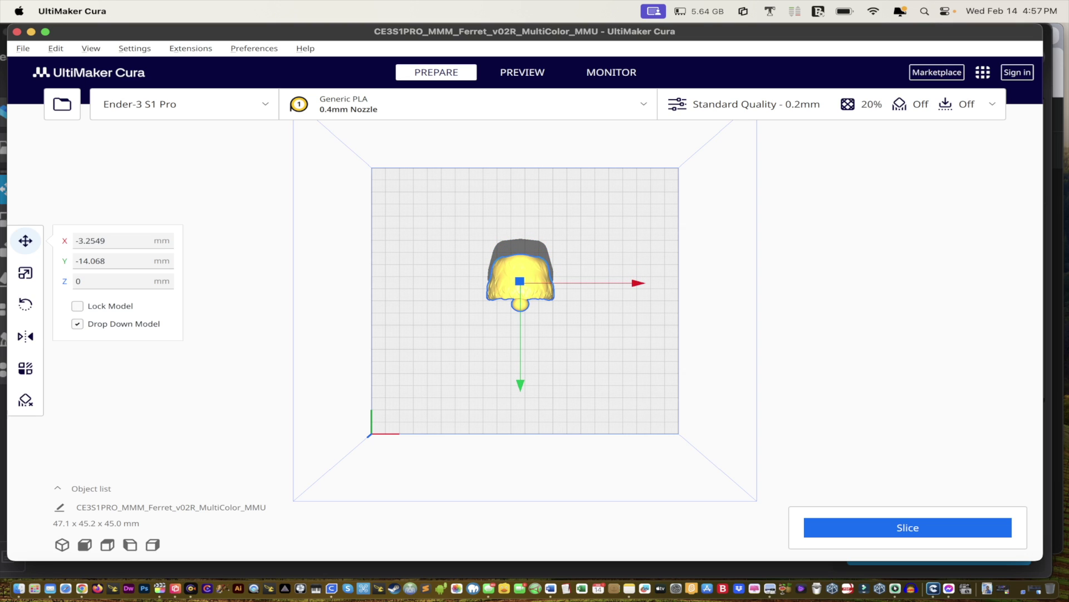
drag(520, 282, 521, 281)
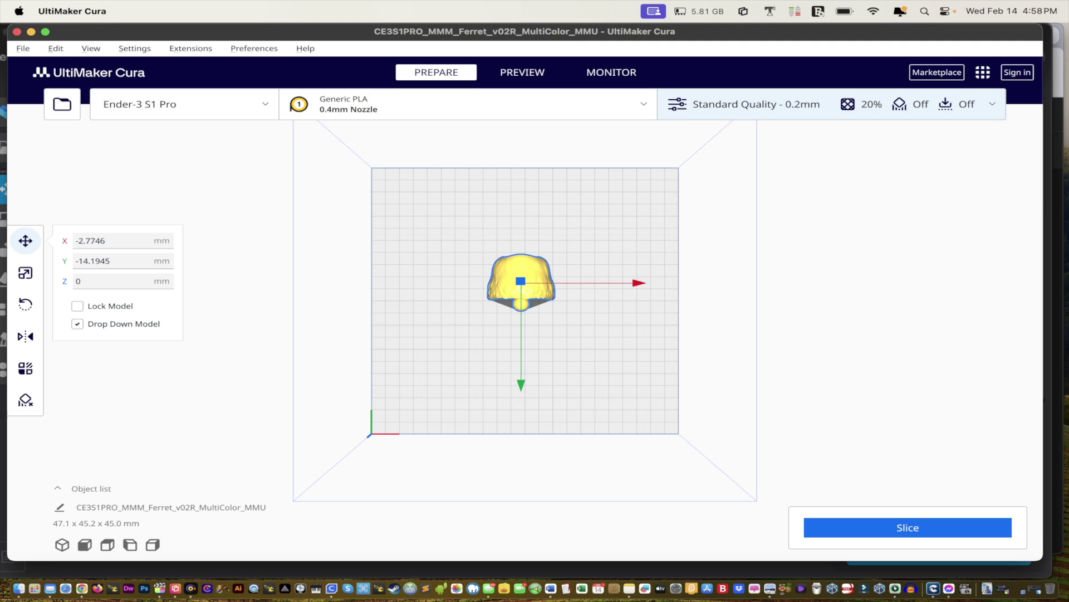
- Open the print settings and select the Standard Quality - 0.2mm resolution profile
click(832, 105)
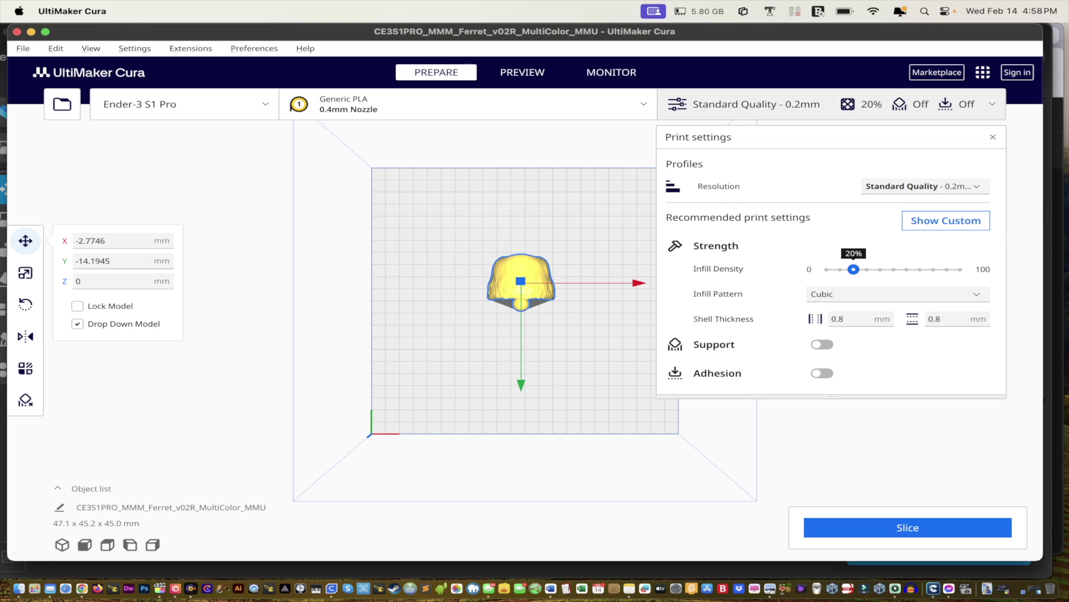
click(925, 186)
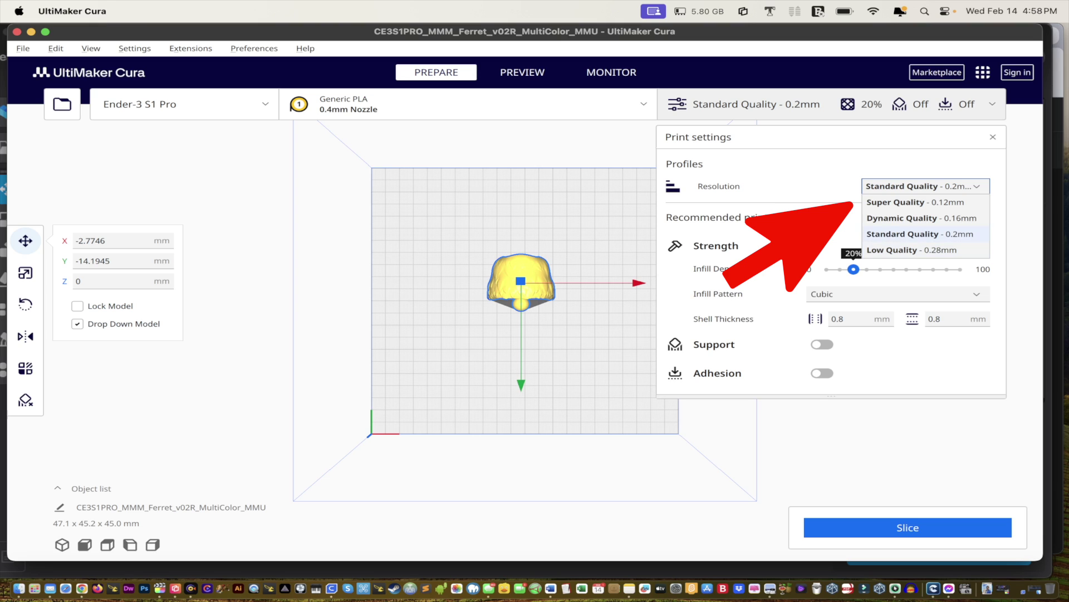
click(920, 234)
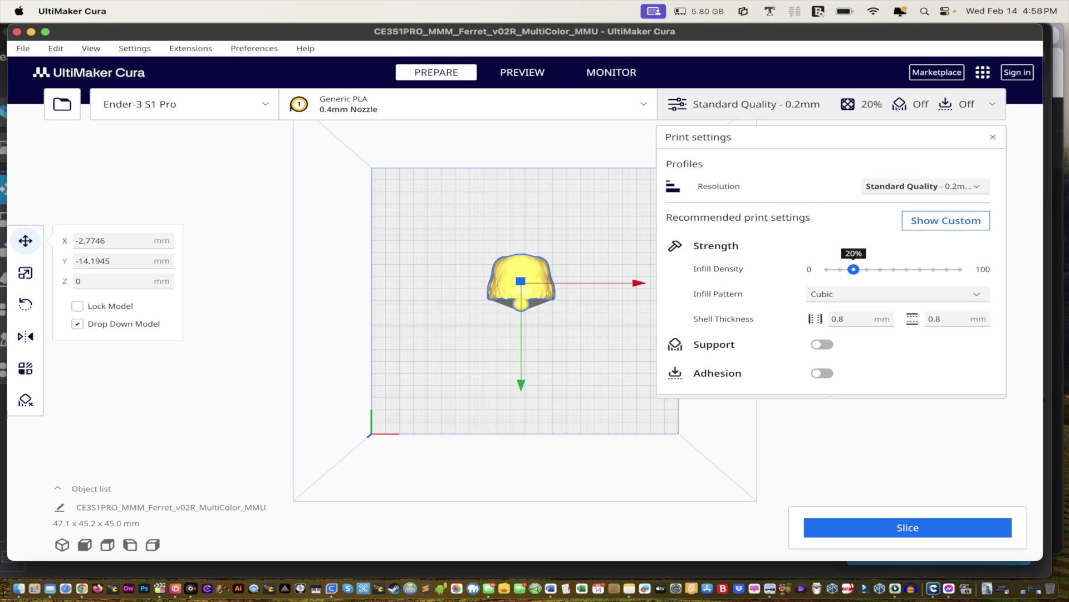
- Switch the resolution to Dynamic Quality - 0.16mm and back to Standard Quality - 0.2mm, and glance at the custom print settings
click(926, 186)
click(922, 218)
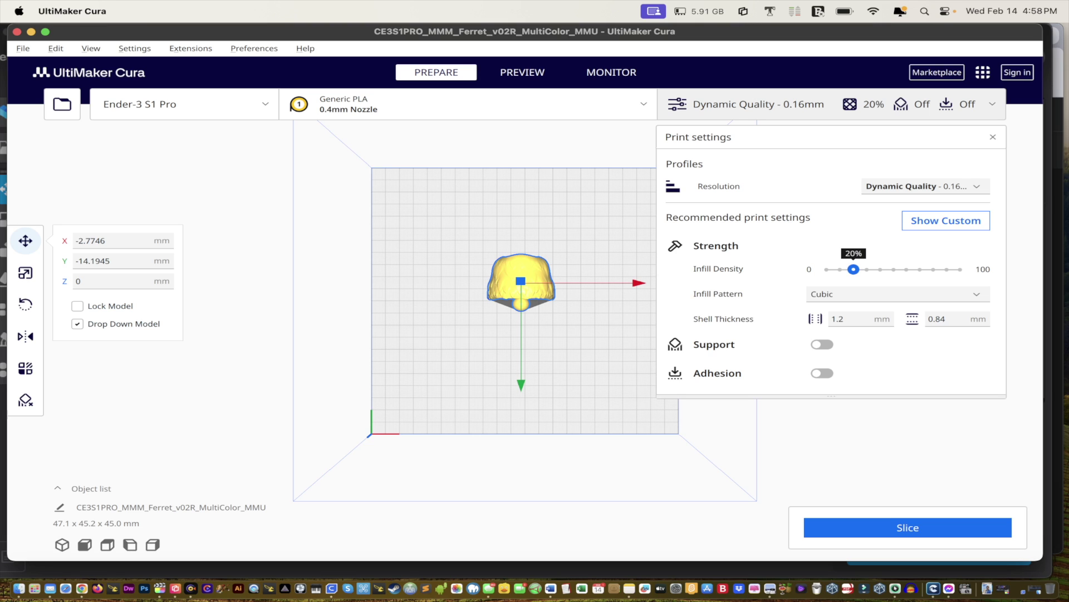
click(976, 187)
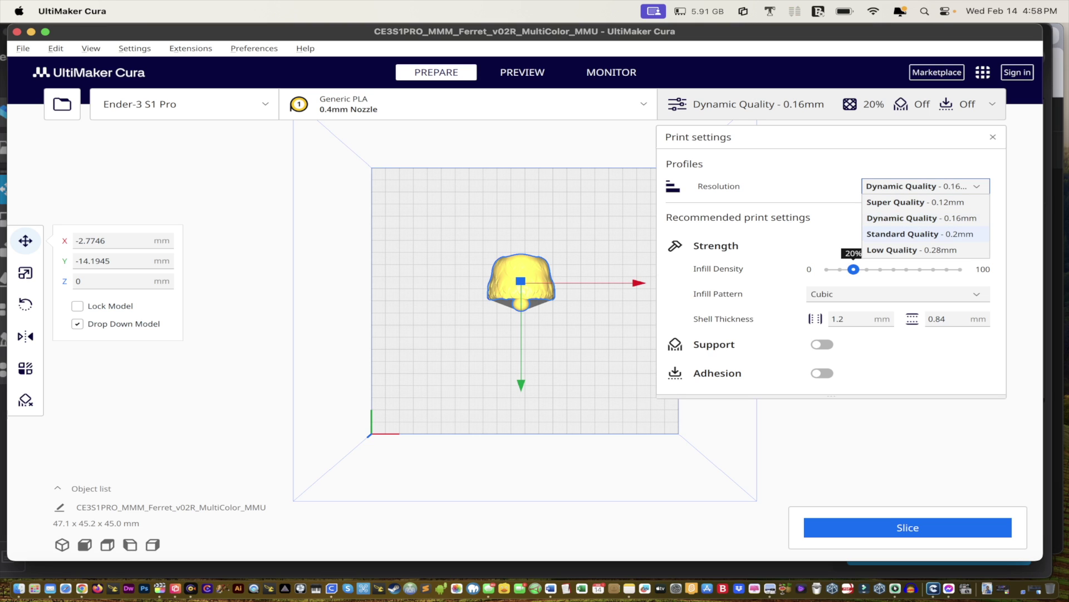
click(919, 234)
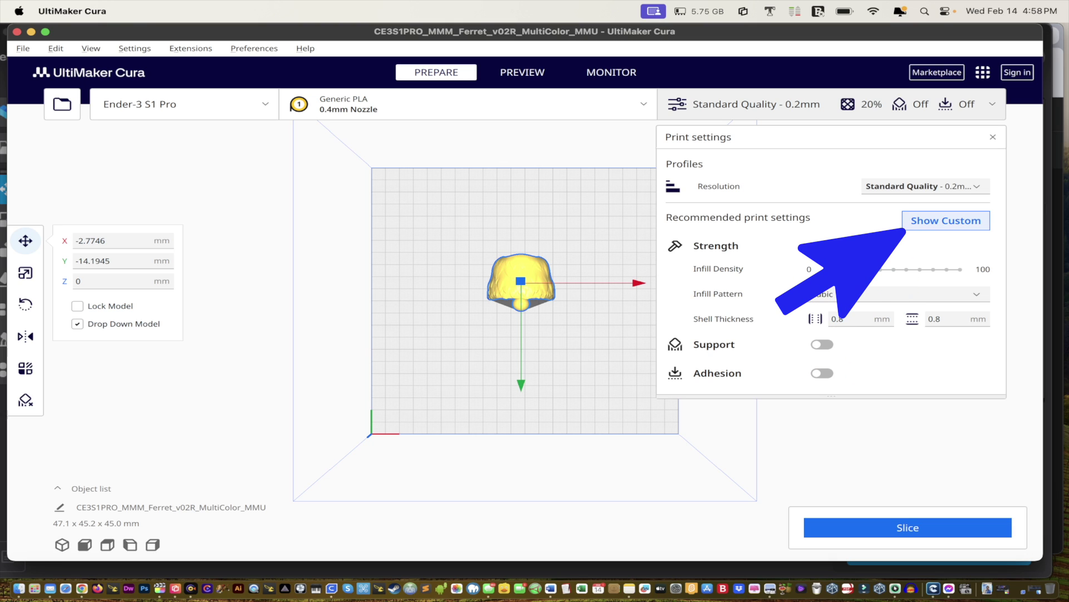
click(946, 221)
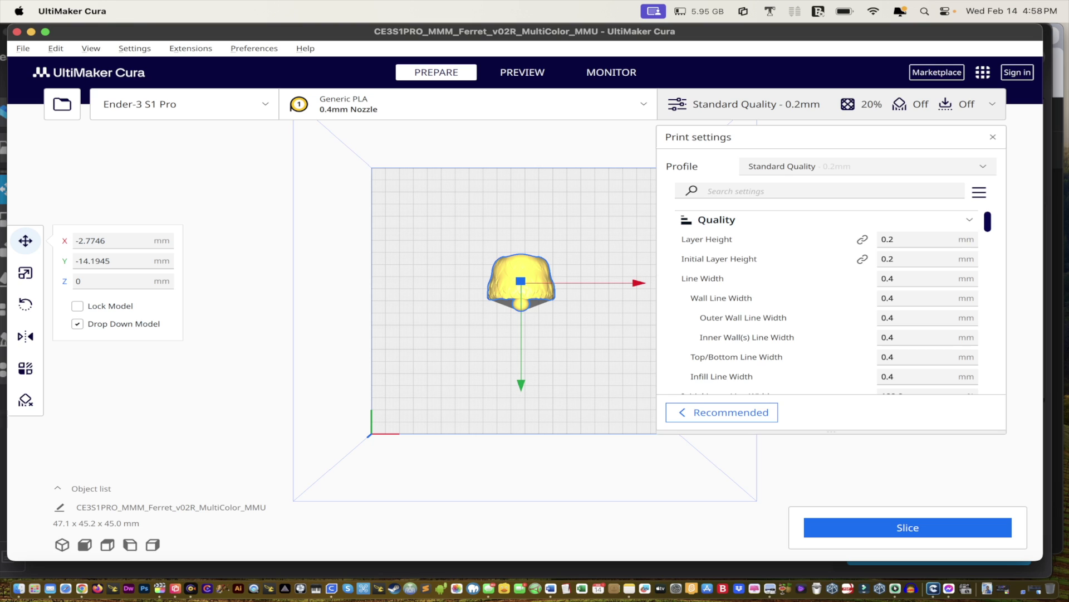
click(722, 412)
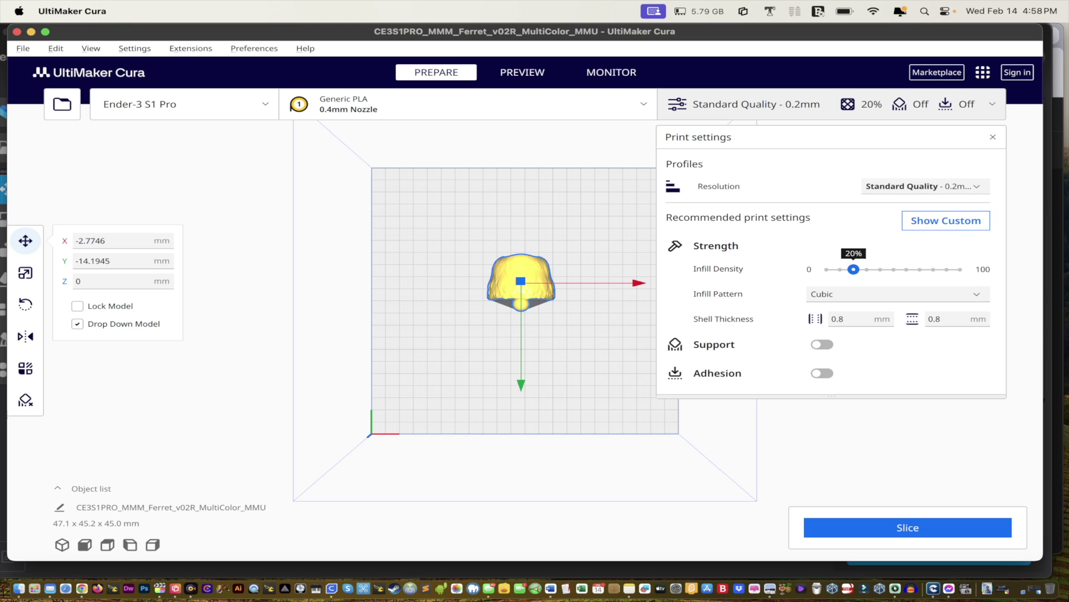
- Slice the body segment with the Dynamic Quality - 0.16mm profile to get its print time
click(925, 187)
click(925, 218)
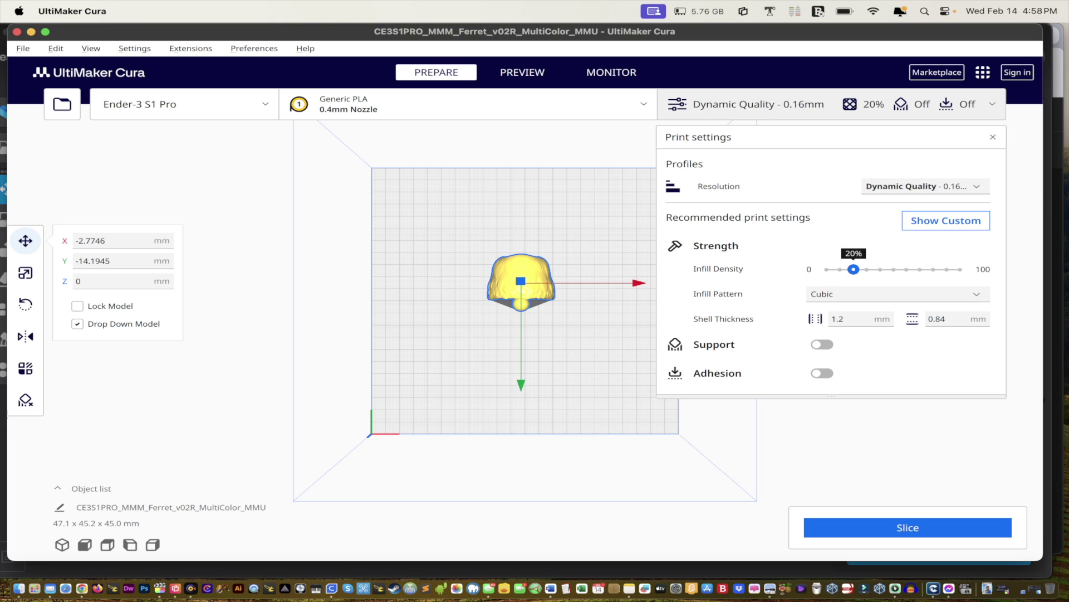
click(908, 527)
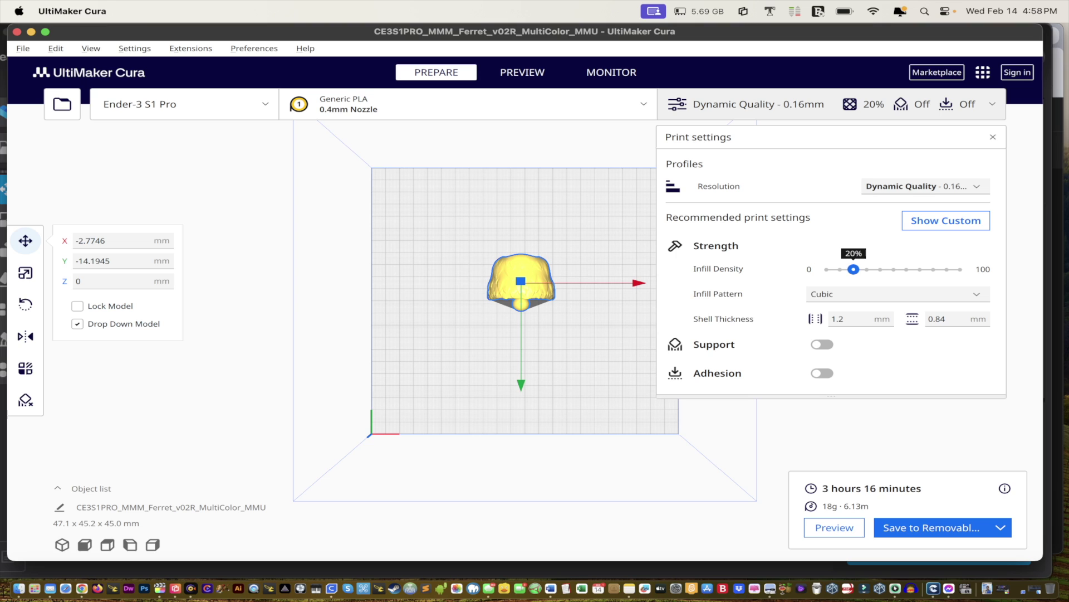
- Set the resolution to Standard Quality - 0.2mm and slice the segment again to compare print times
click(924, 186)
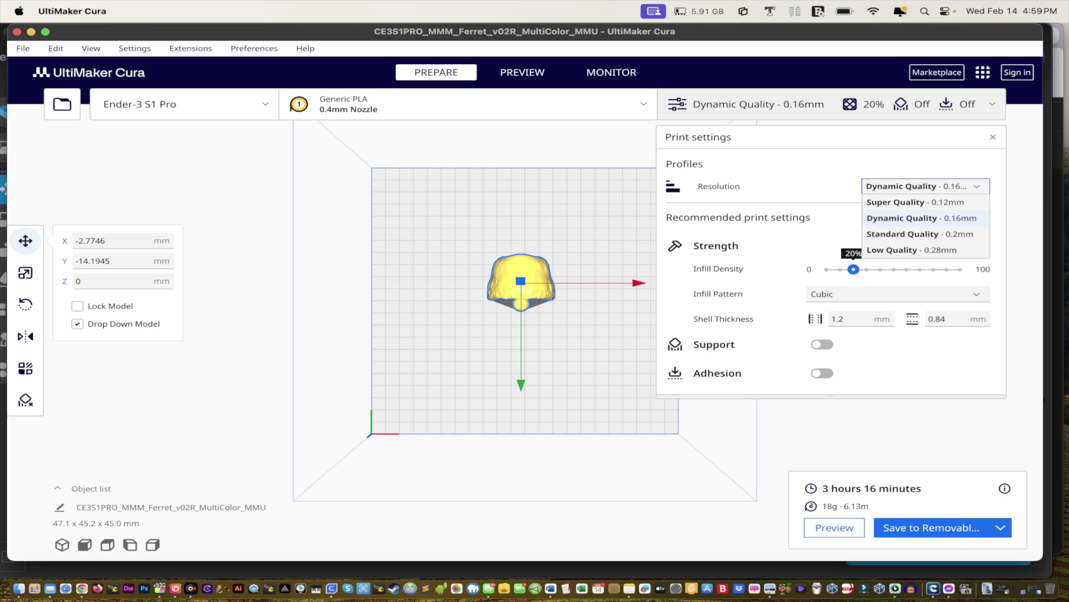
click(919, 234)
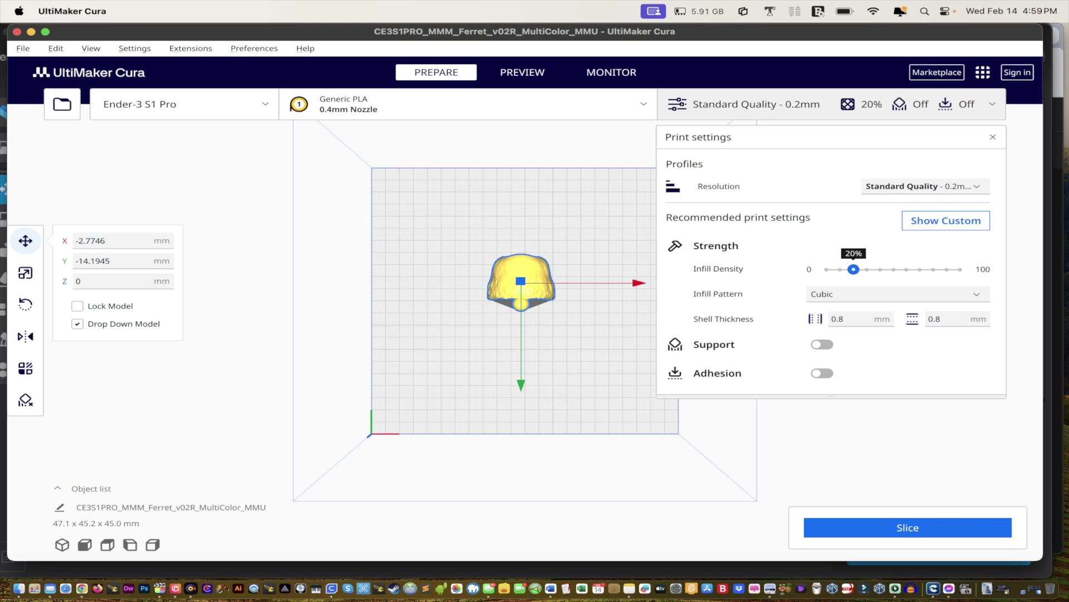
click(908, 527)
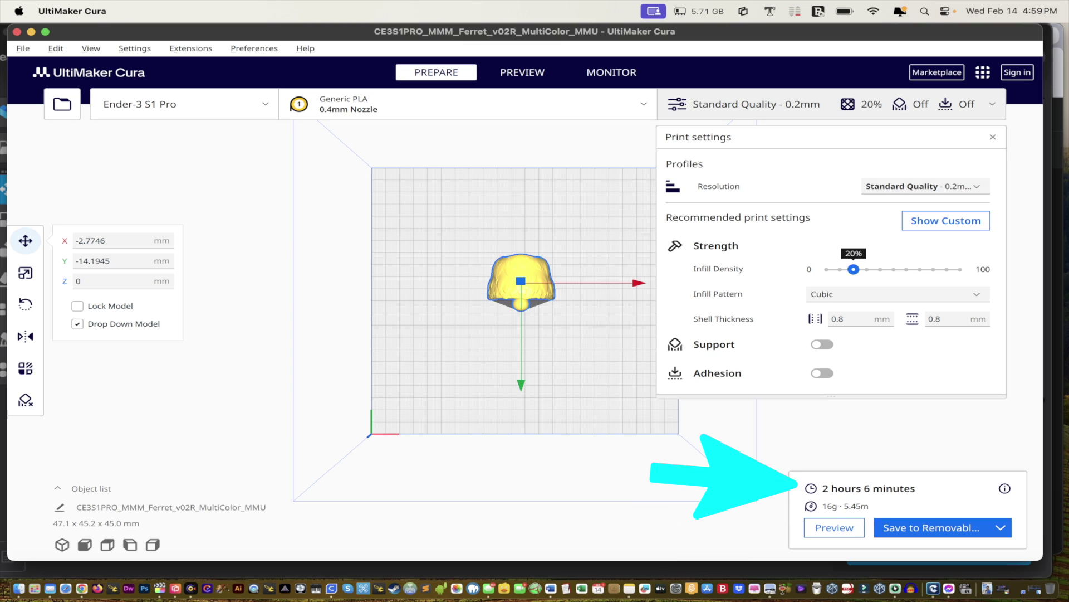
click(925, 186)
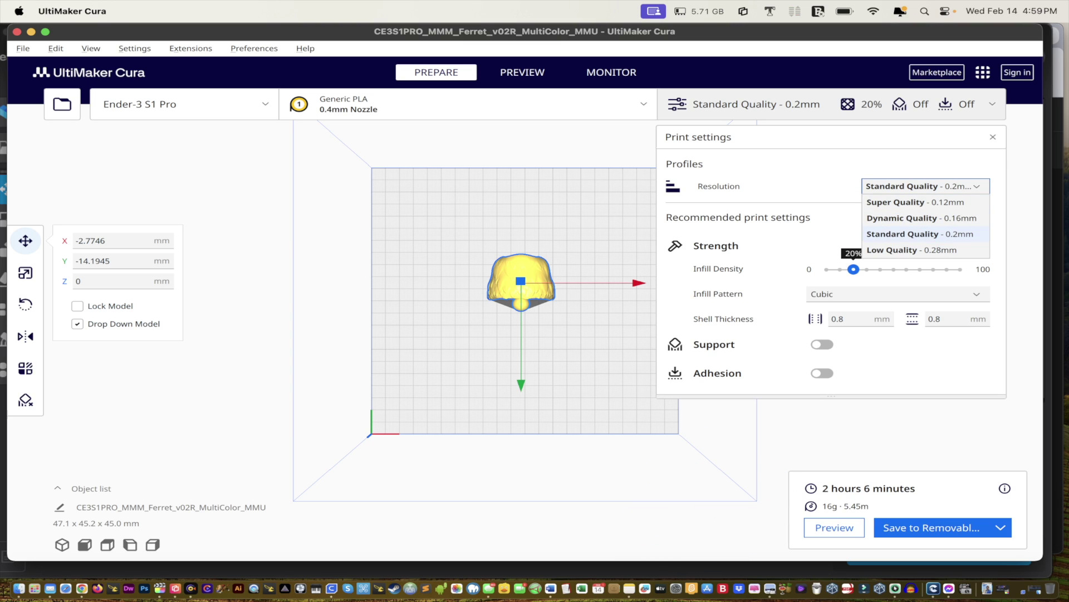
click(920, 234)
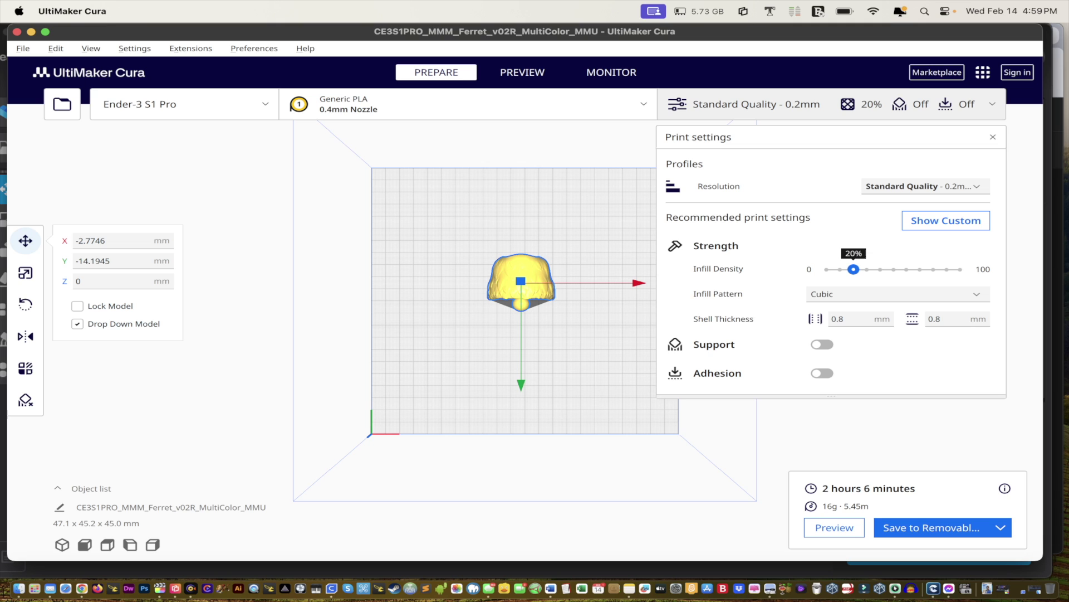
- Change the resolution profile back to Dynamic Quality - 0.16mm and reslice the body segment
drag(83, 32, 103, 33)
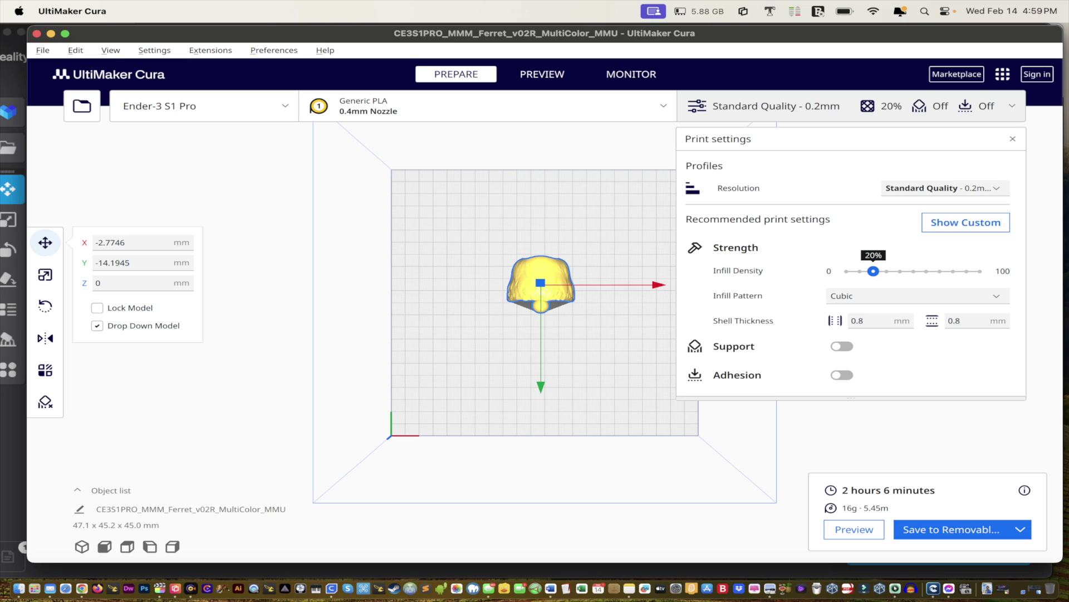
click(946, 188)
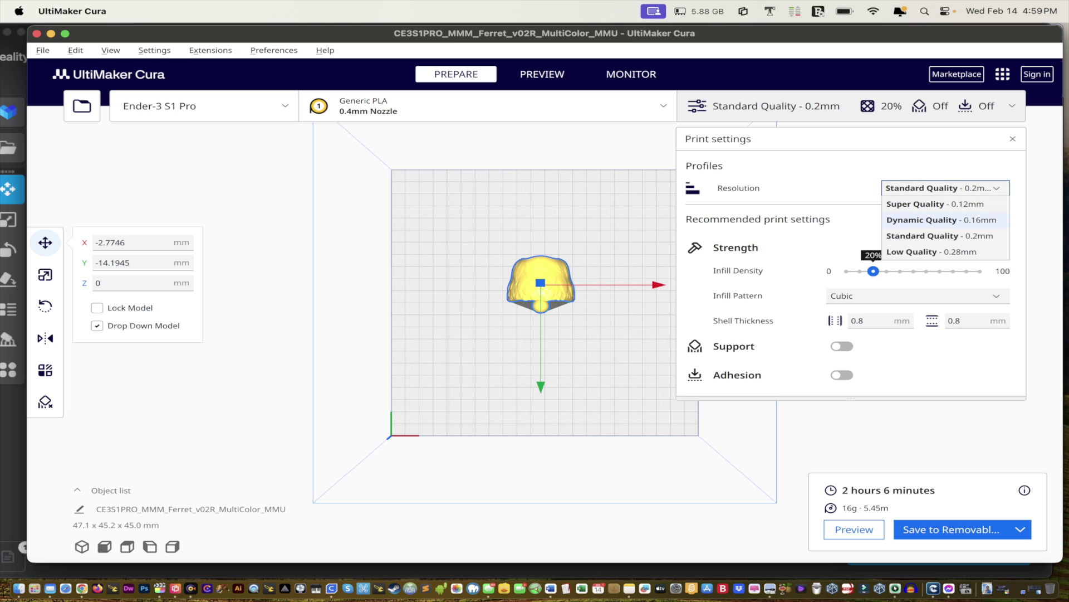
click(942, 219)
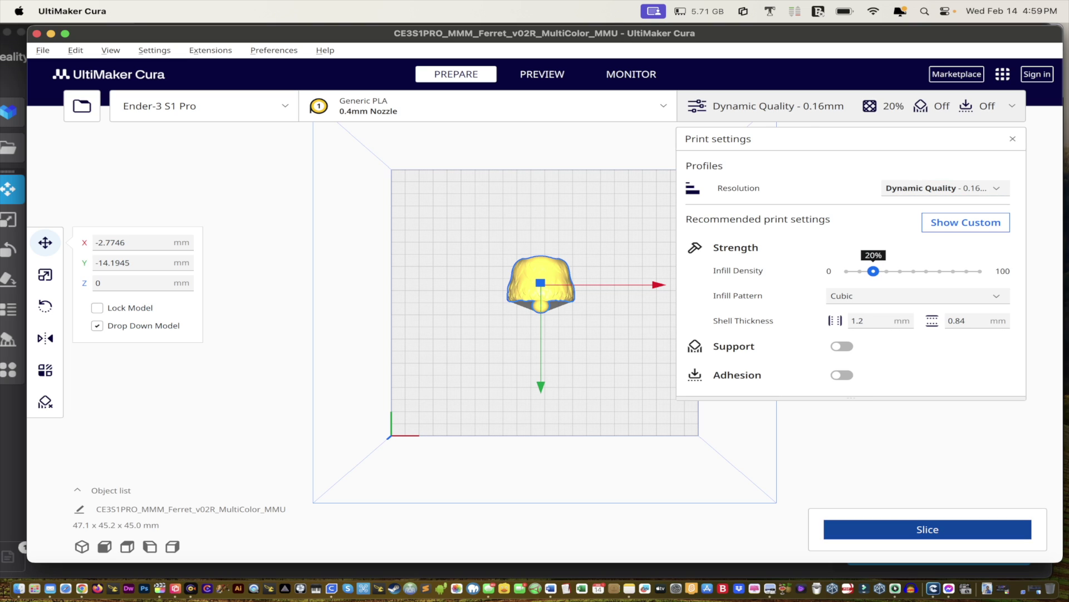
click(927, 529)
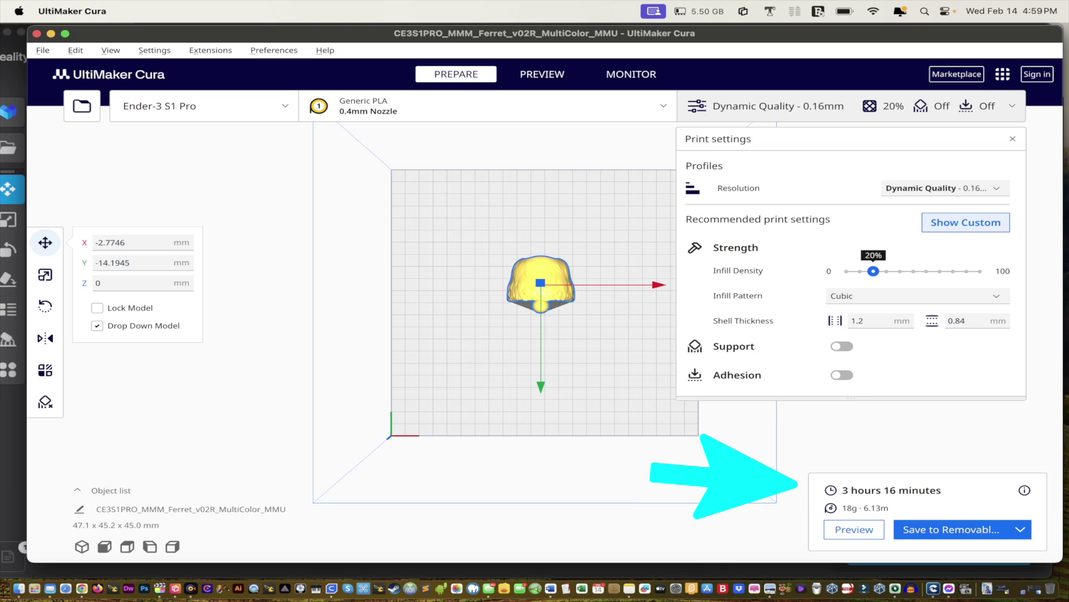
- Show the custom print settings and examine the quality, wall, top/bottom and infill values of the Dynamic Quality profile
click(966, 222)
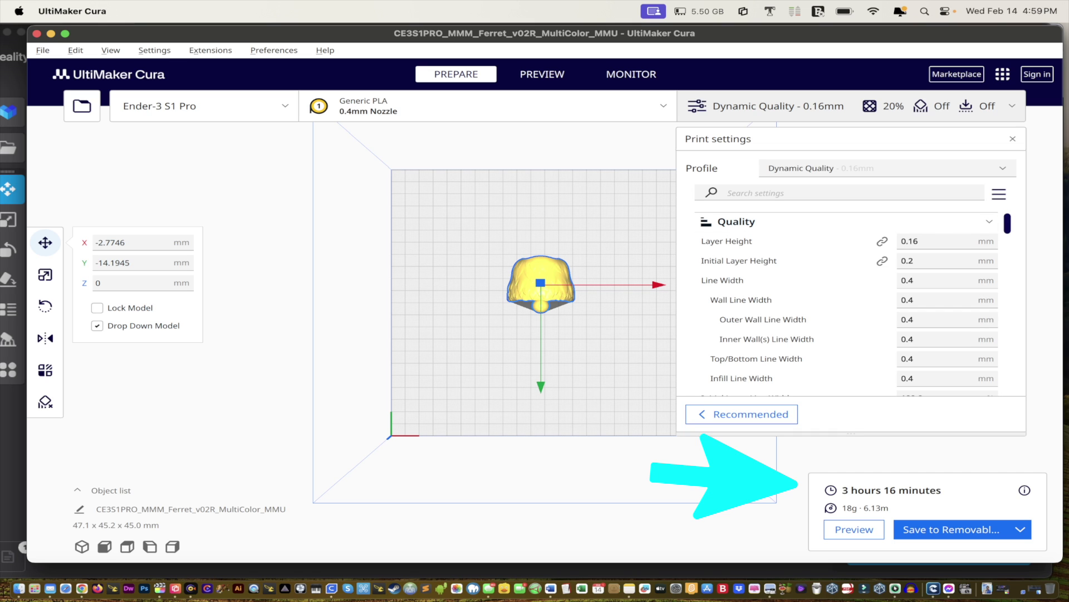
scroll(847, 303, down, 5)
scroll(846, 303, down, 8)
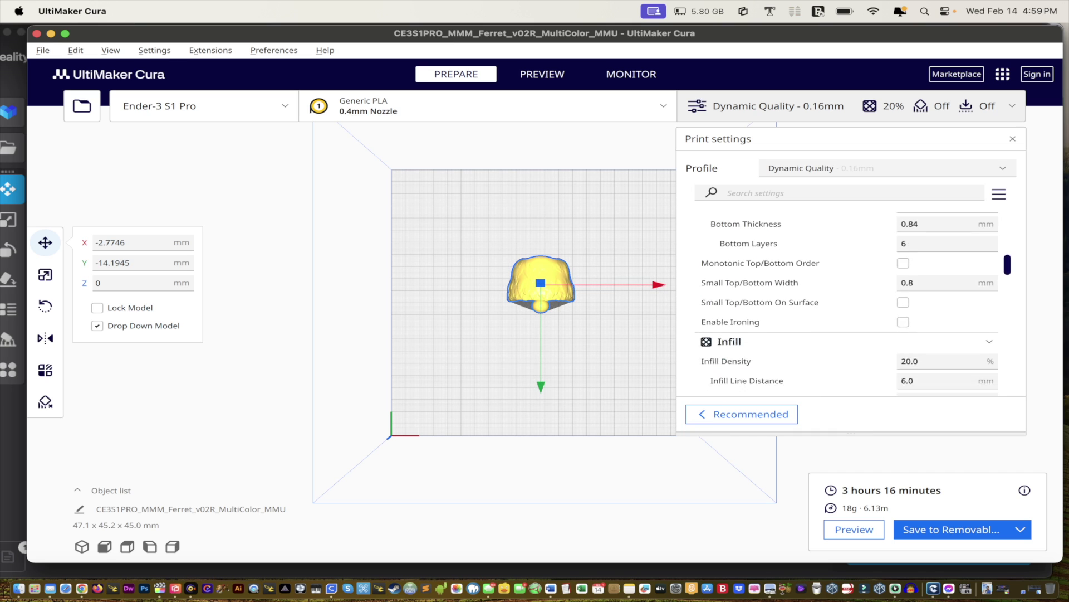
scroll(847, 276, down, 1)
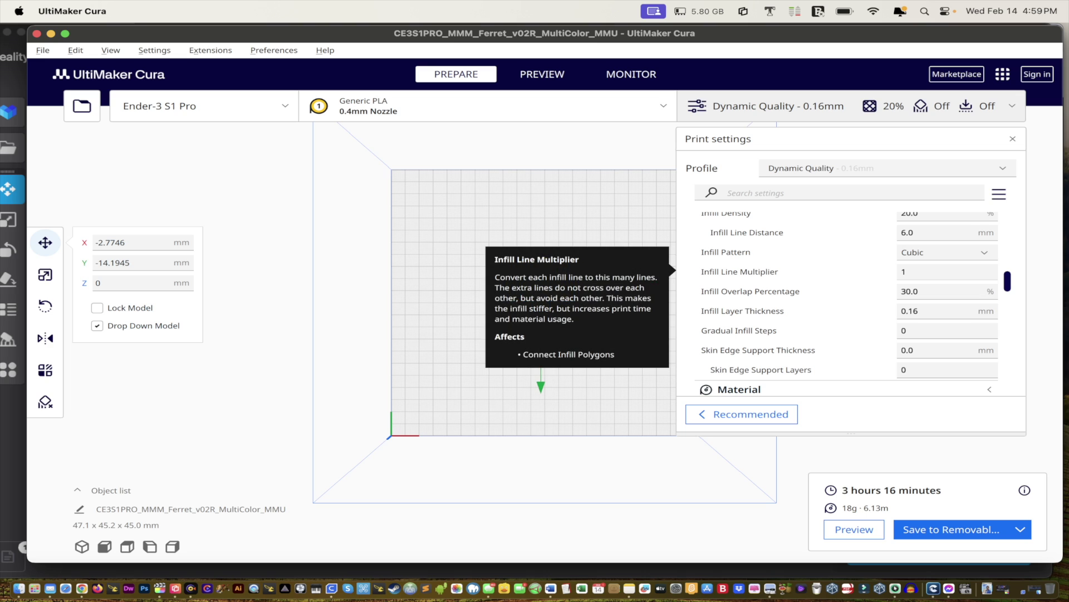
scroll(846, 304, up, 14)
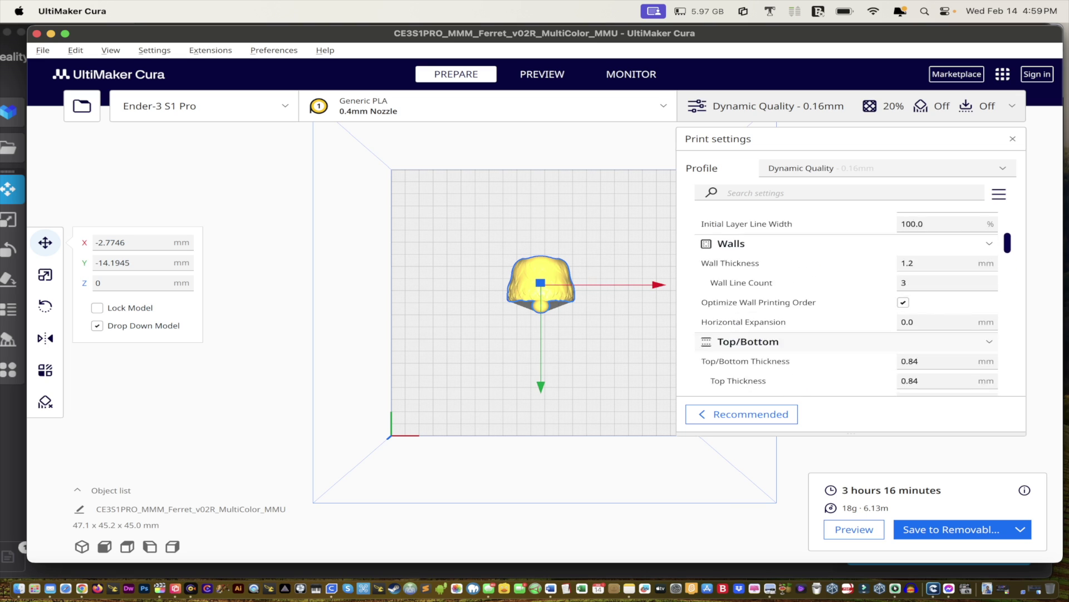
- Switch the profile to Standard Quality - 0.2 mm and bring up the layer preview of the body segment
click(888, 168)
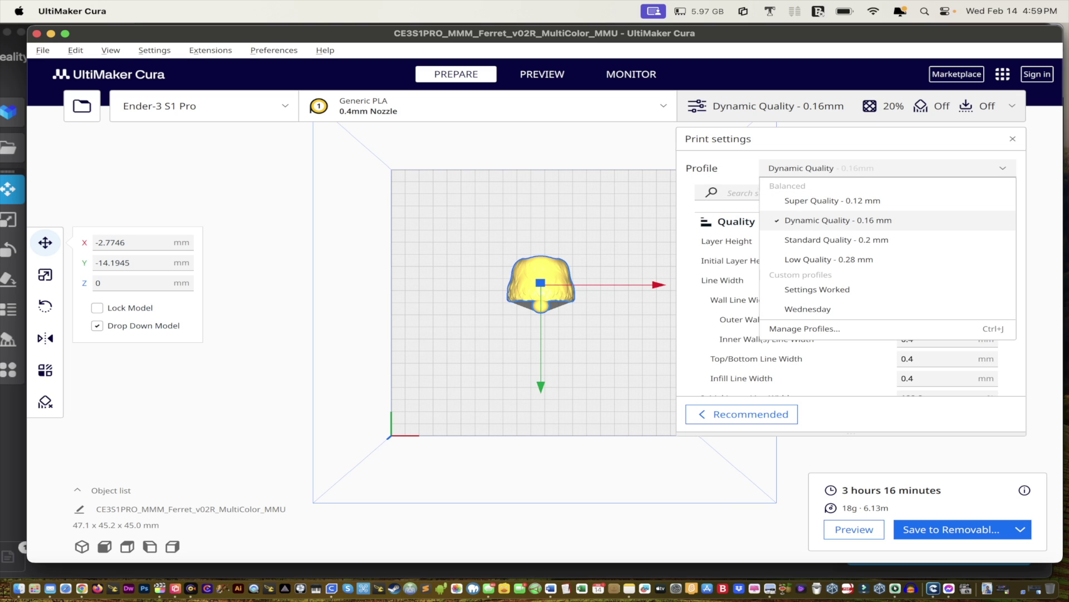
click(825, 240)
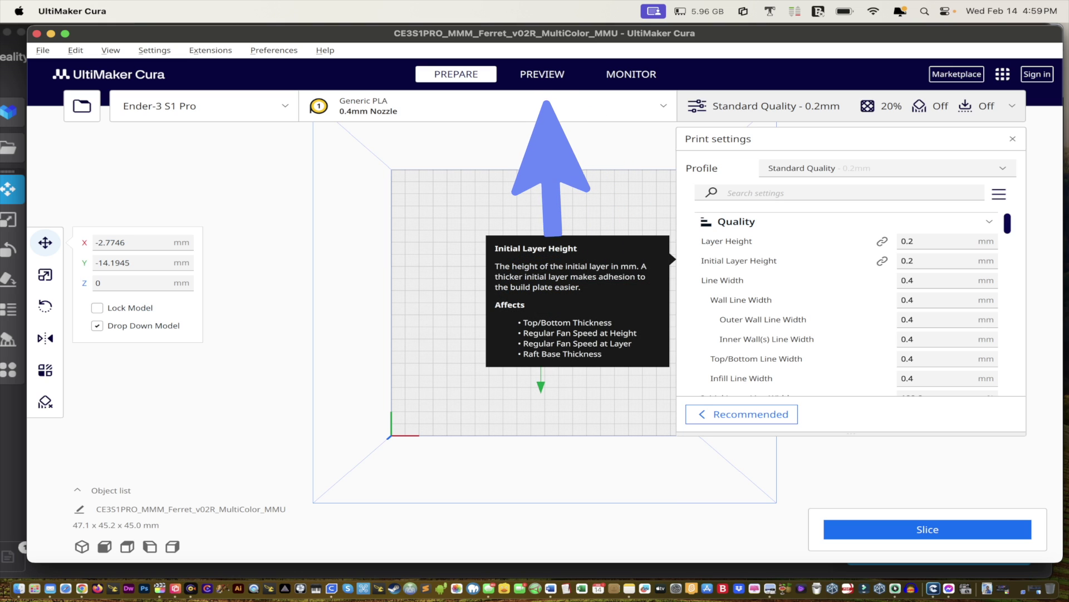
click(544, 77)
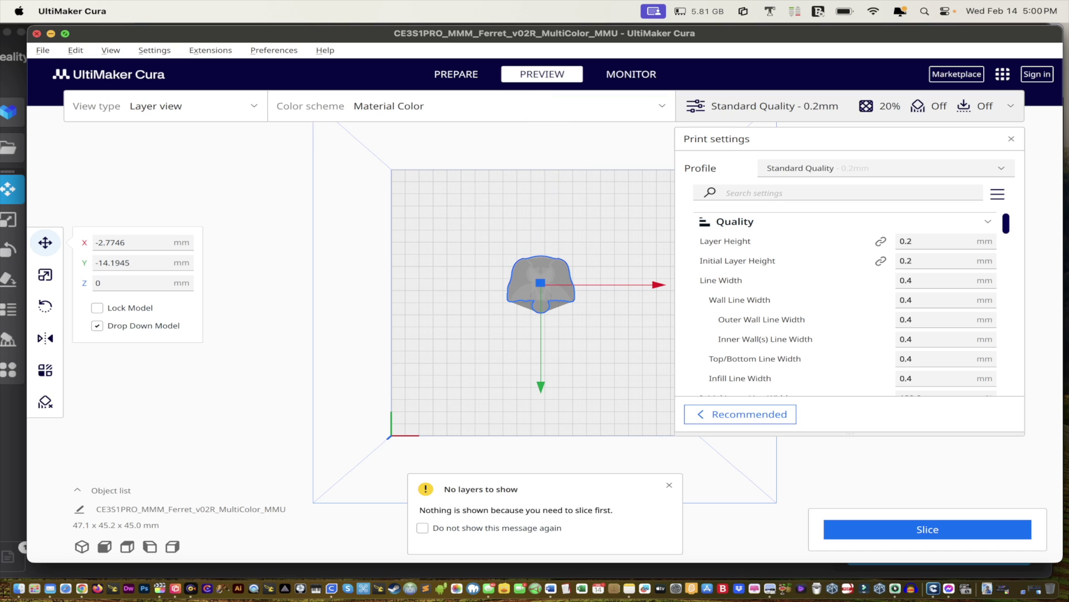
- Close Cura, switch to Creality Print and slice the ferret segment with the High Quality 0.10mm configuration
click(37, 34)
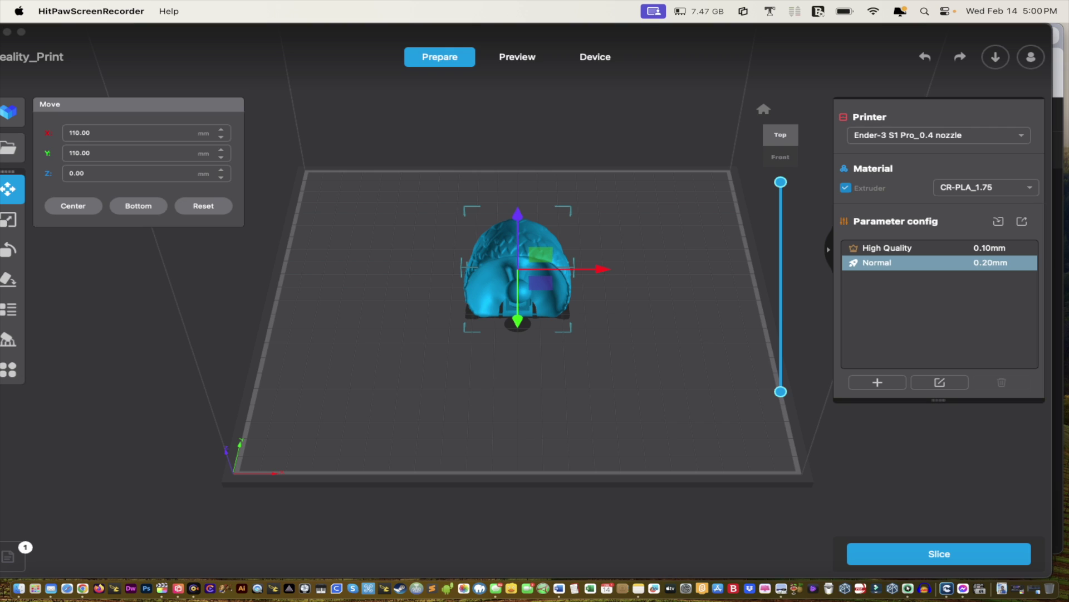
click(357, 117)
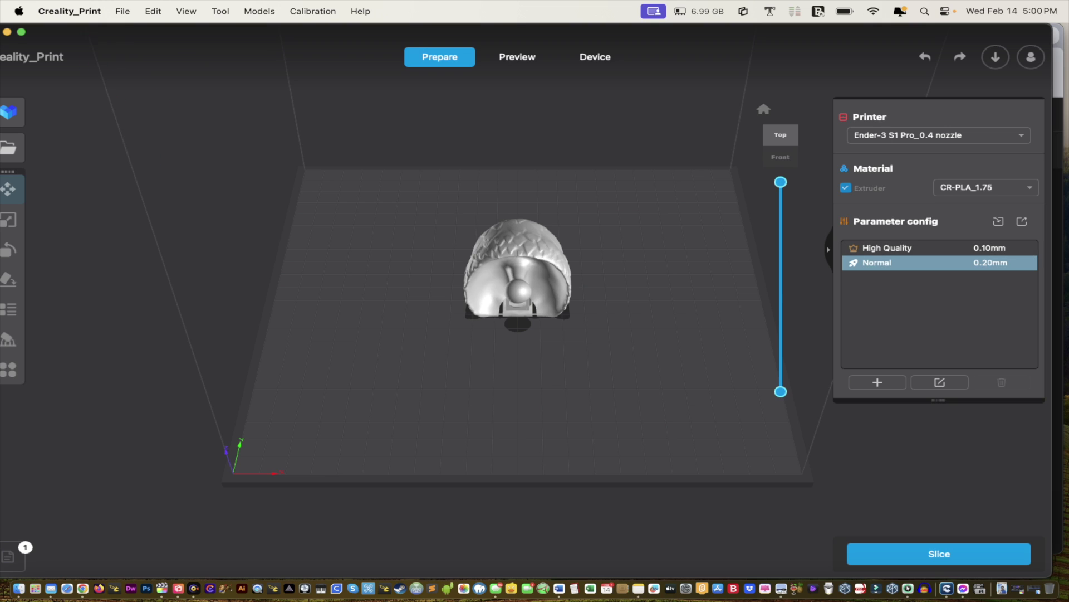
mouse_move(940, 262)
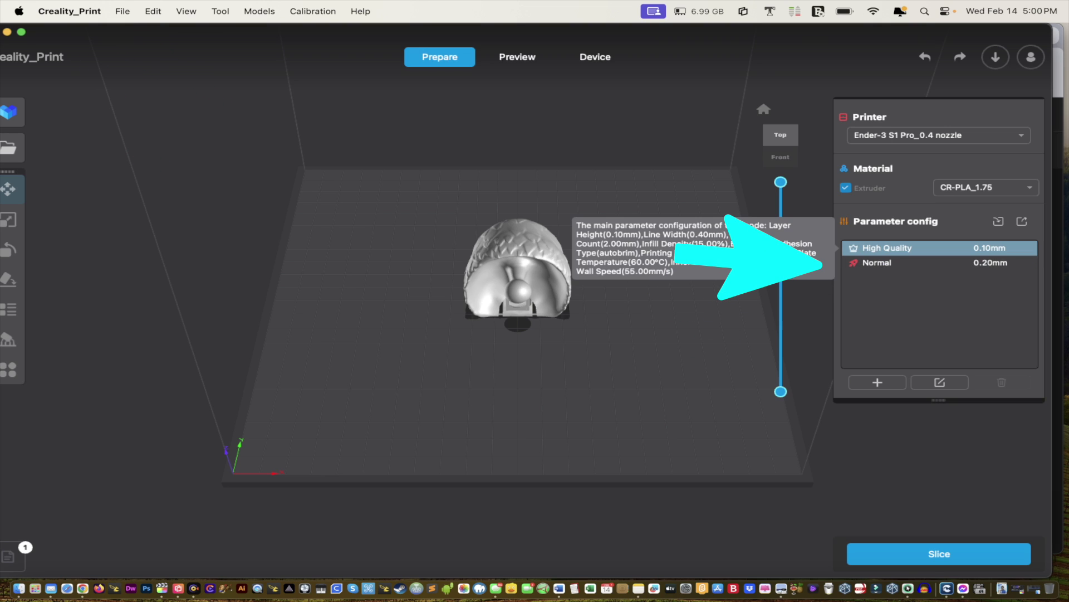
click(939, 262)
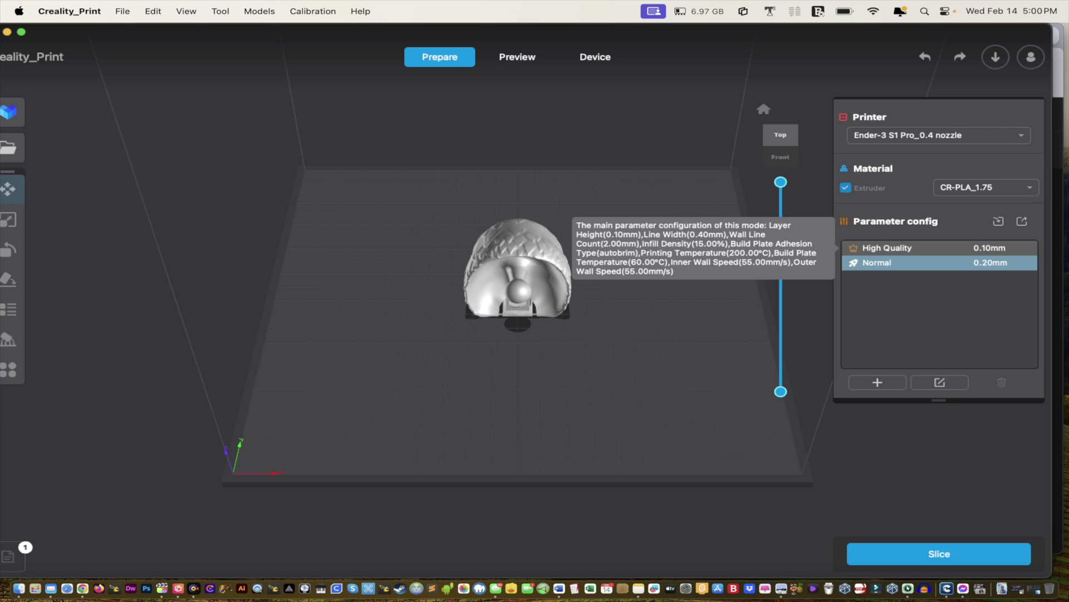
click(924, 249)
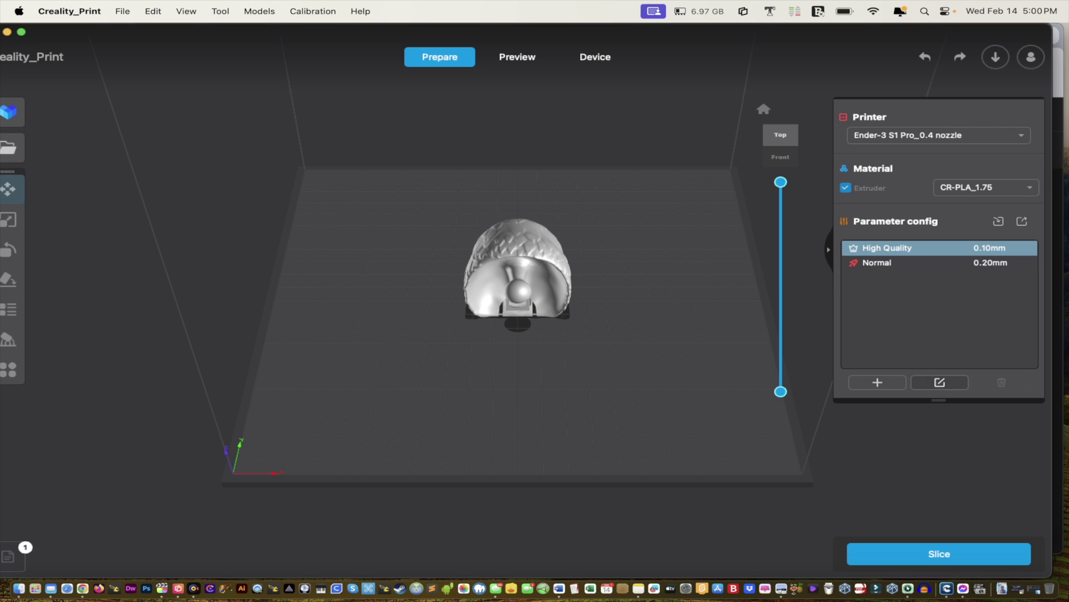
click(939, 553)
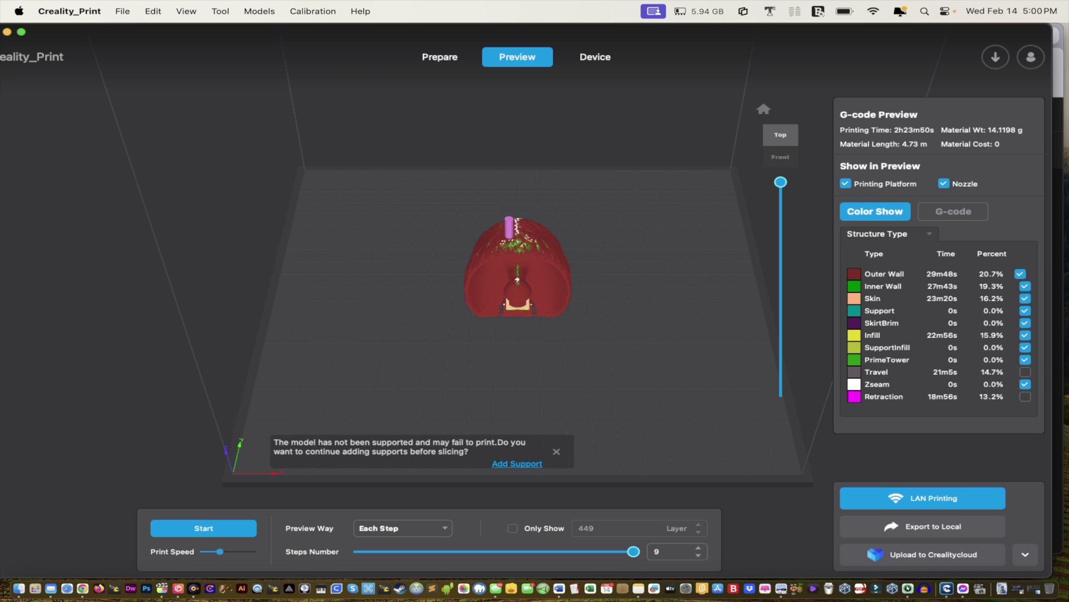
- Return to preparing the segment and slice it again with the Normal 0.20mm configuration to compare print times
click(439, 57)
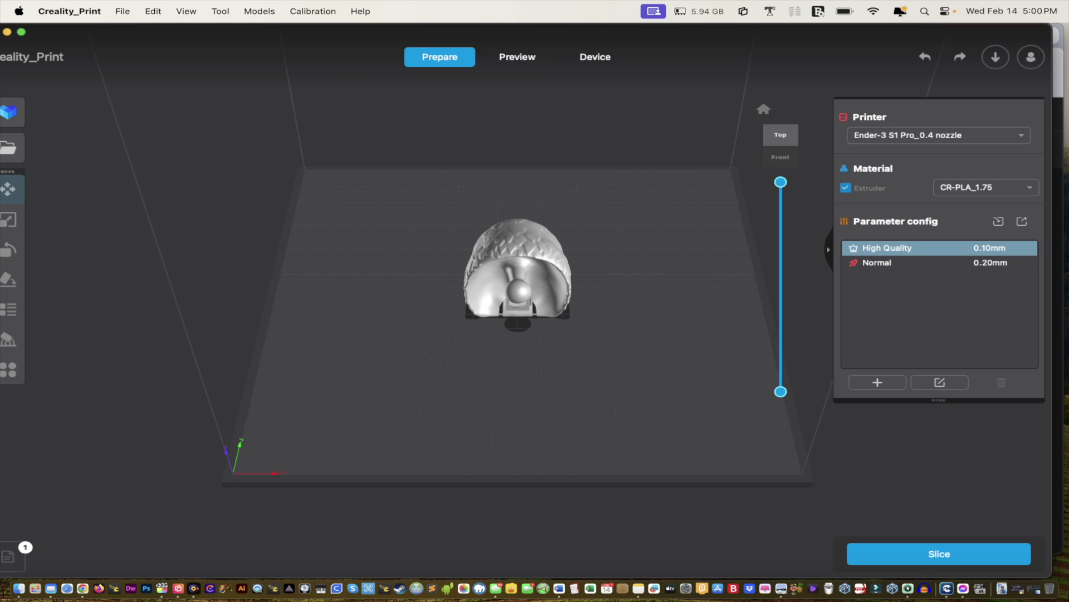
mouse_move(940, 247)
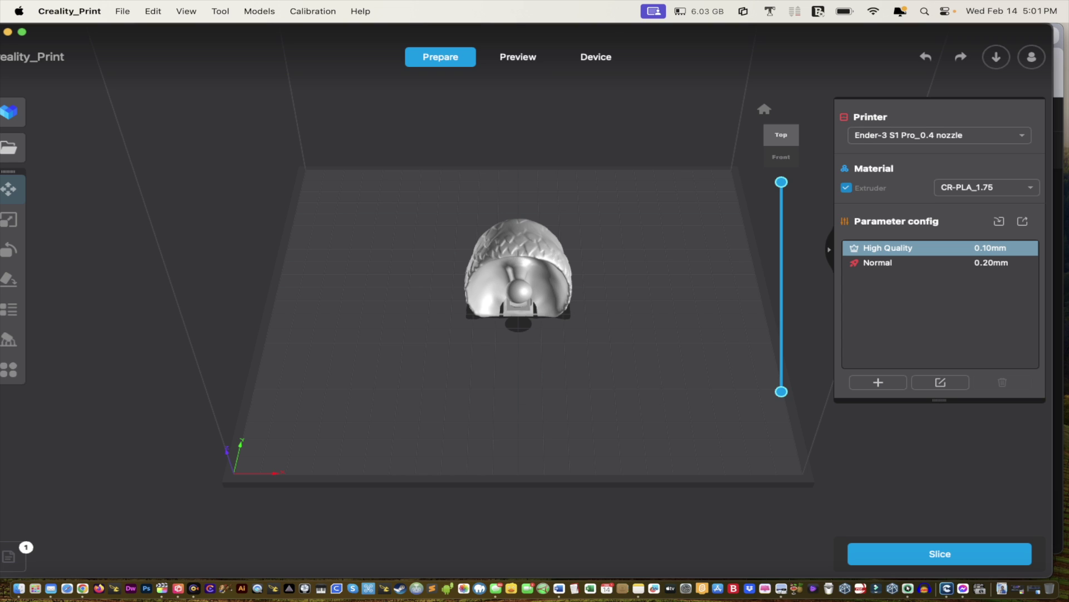
click(913, 263)
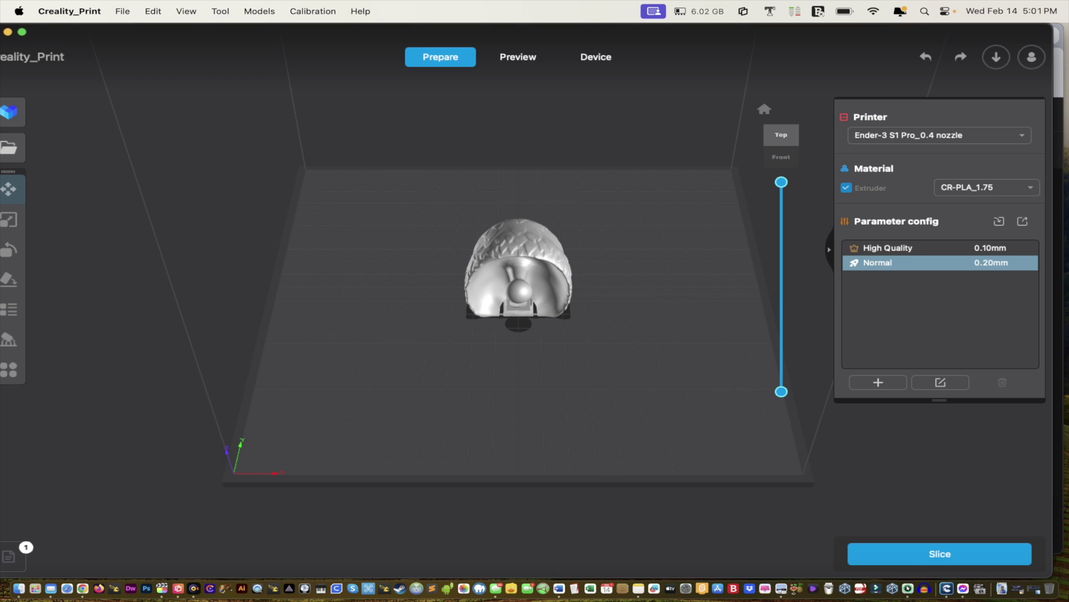
click(940, 553)
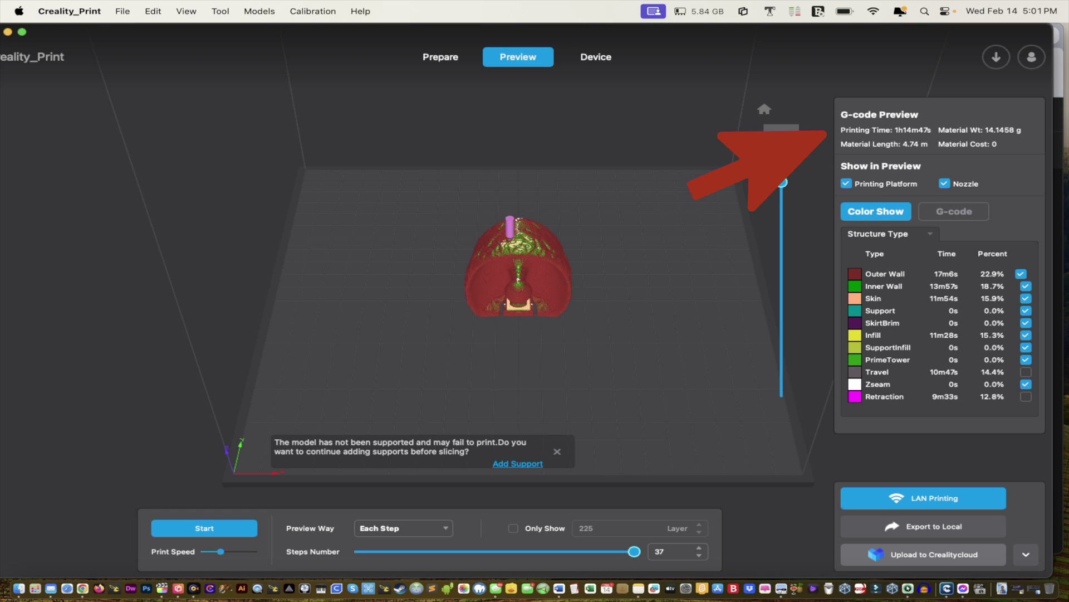
- Relaunch UltiMaker Cura and move its window to Desktop 4, where the MMM_Ferret_v02R folder is open
drag(518, 32, 534, 144)
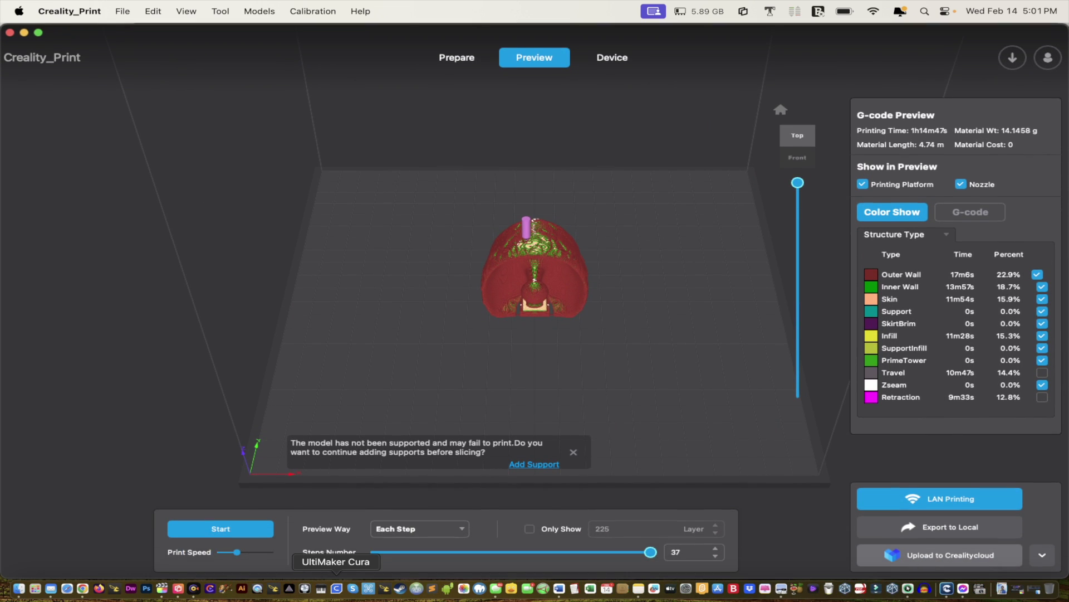
click(336, 589)
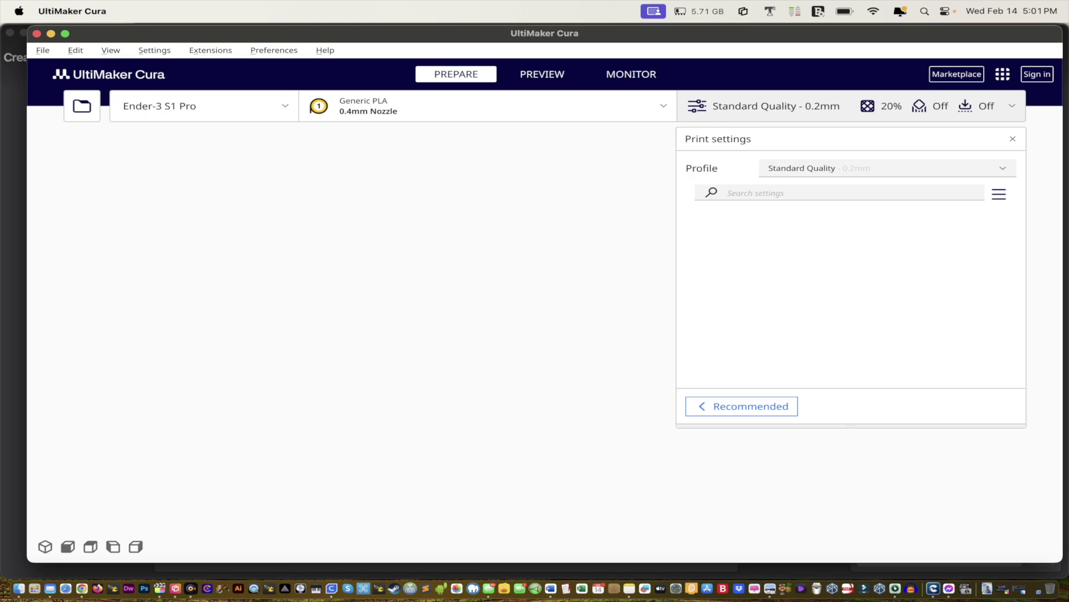
click(76, 50)
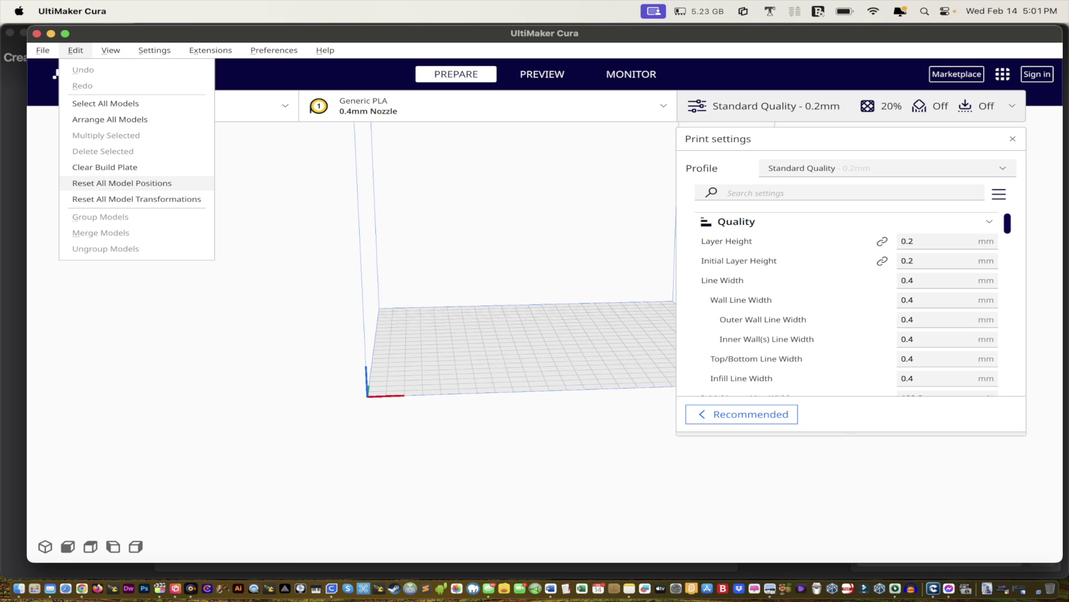
mouse_move(111, 51)
mouse_move(154, 50)
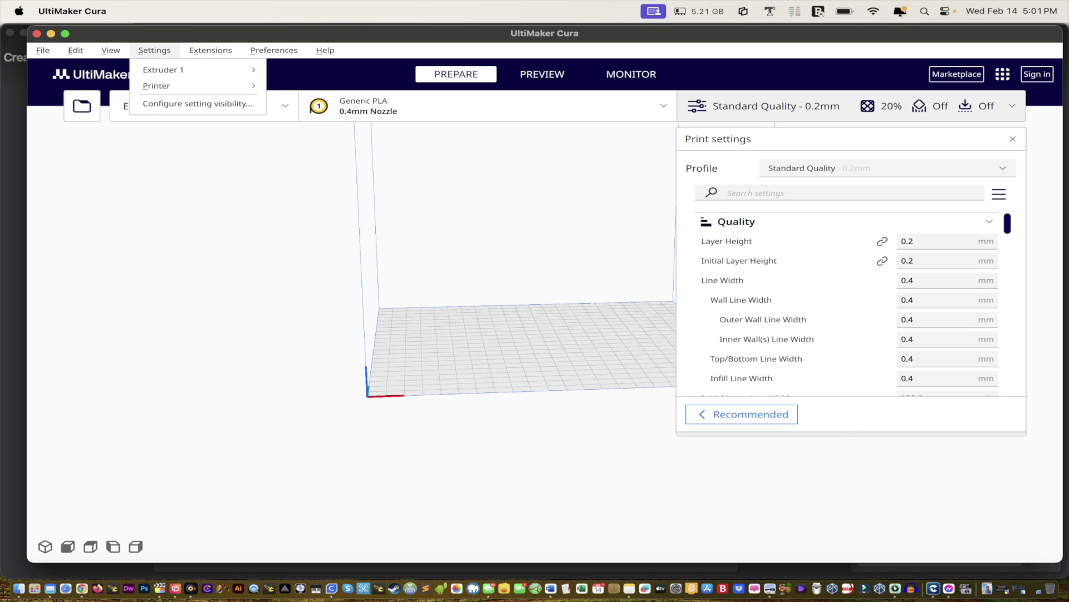
key(ctrl+Up)
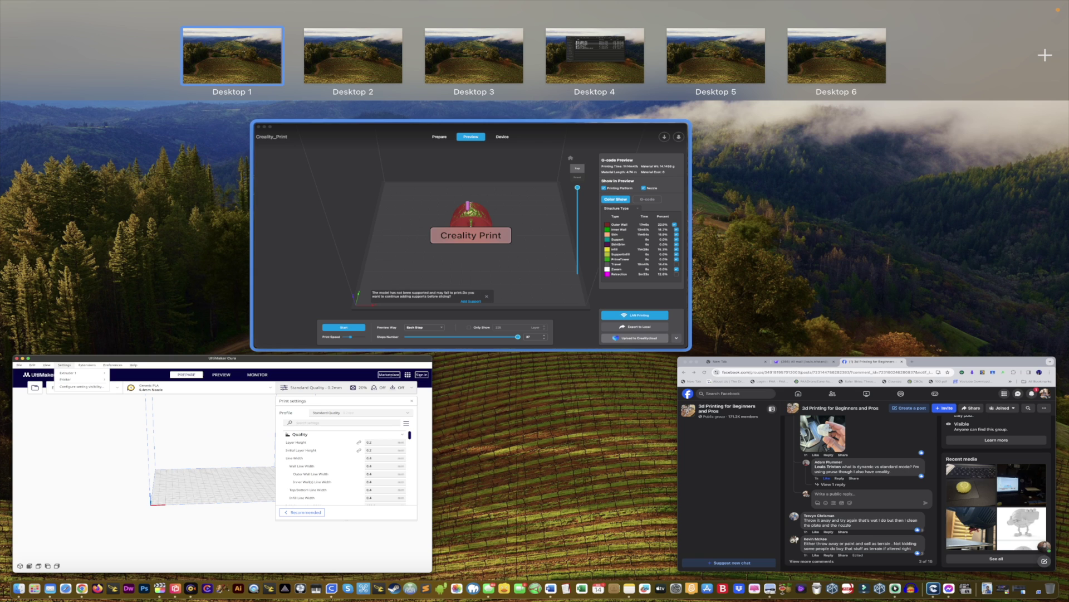
drag(222, 446, 590, 163)
click(590, 58)
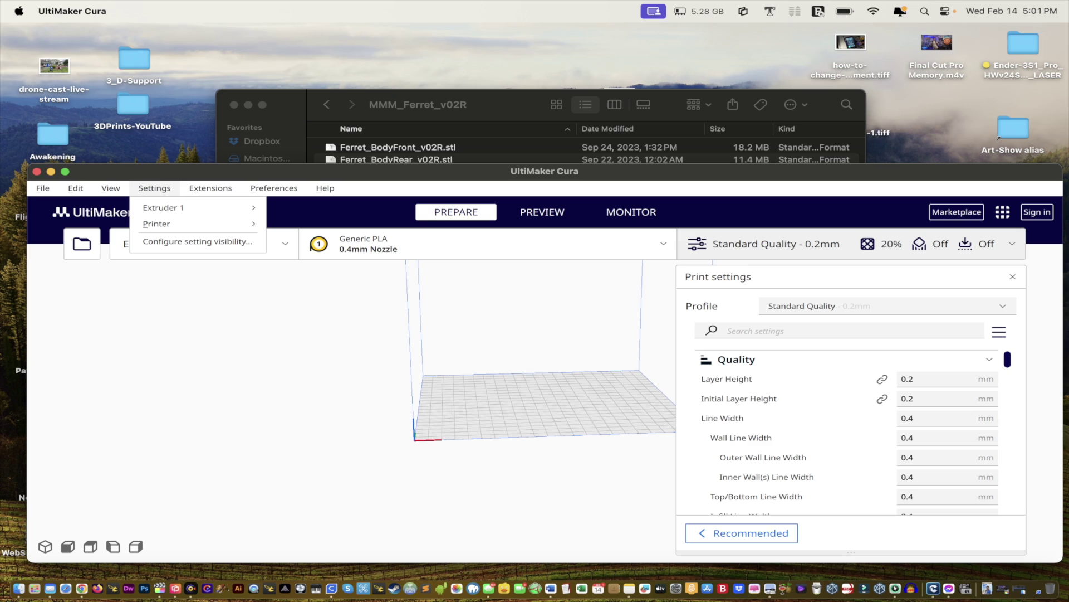
- Load Ferret_ExtensionB_v02R.stl from the MMM_Ferret_v02R folder onto Cura's build plate
click(508, 105)
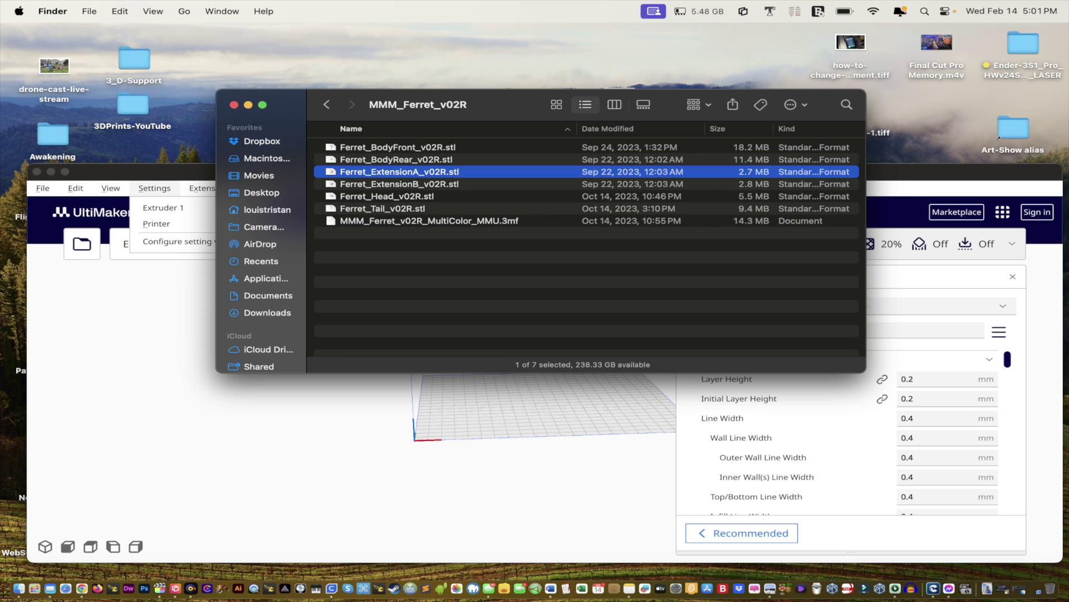
click(387, 196)
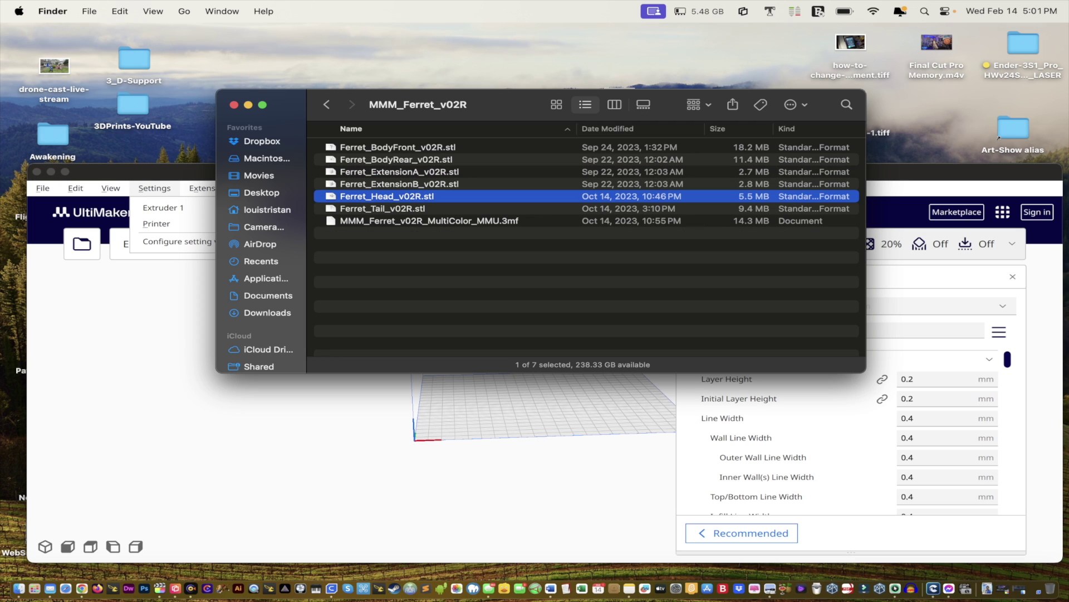
drag(400, 184, 549, 409)
click(550, 414)
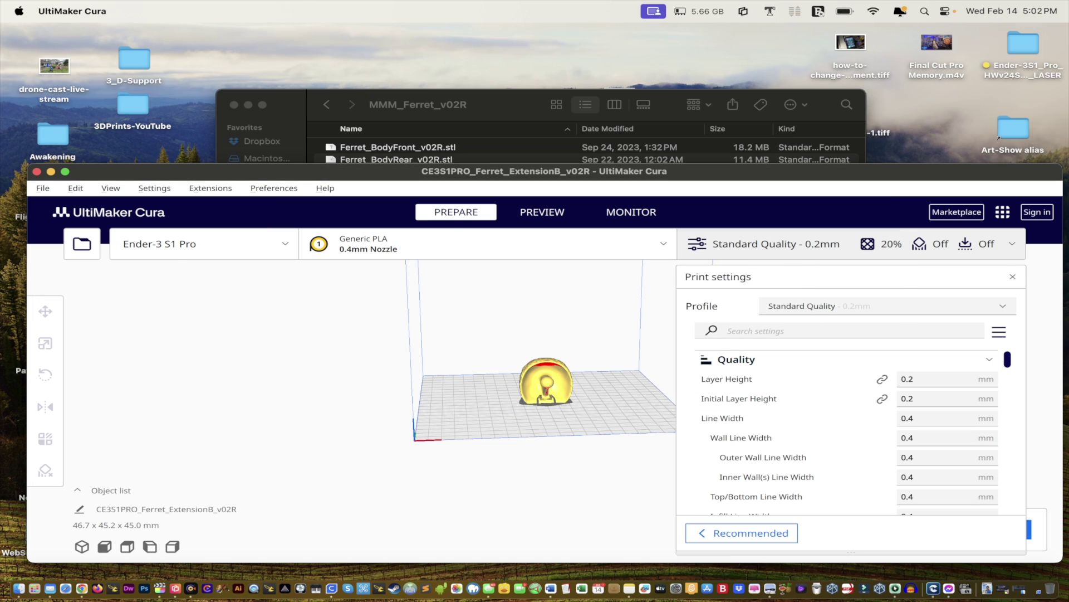
- Close the print settings, slice the extension part with Standard Quality - 0.2mm and enlarge the Cura window
drag(546, 171, 543, 44)
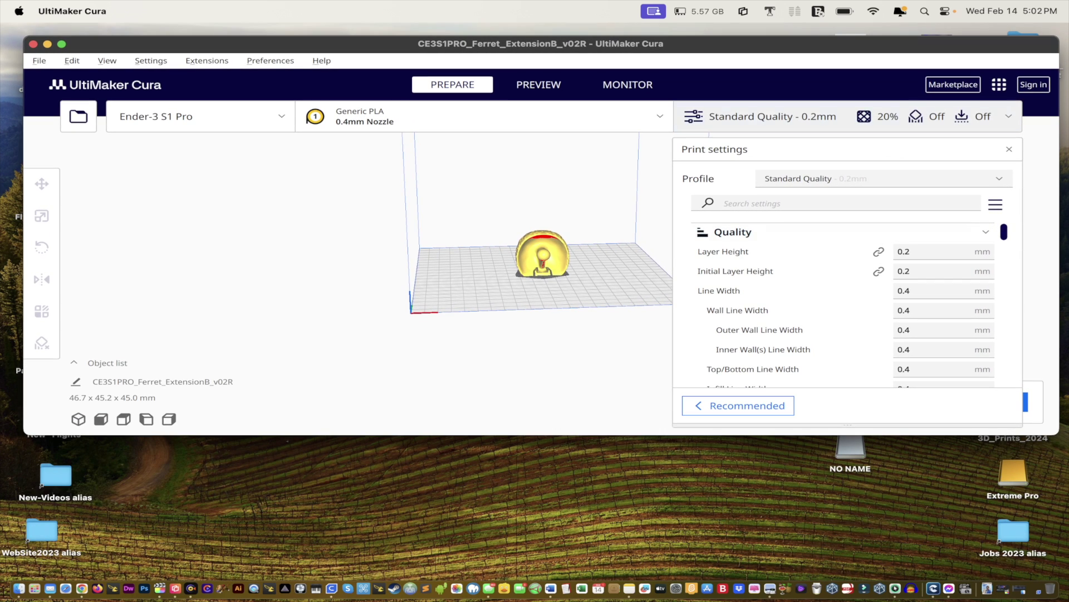
click(1010, 149)
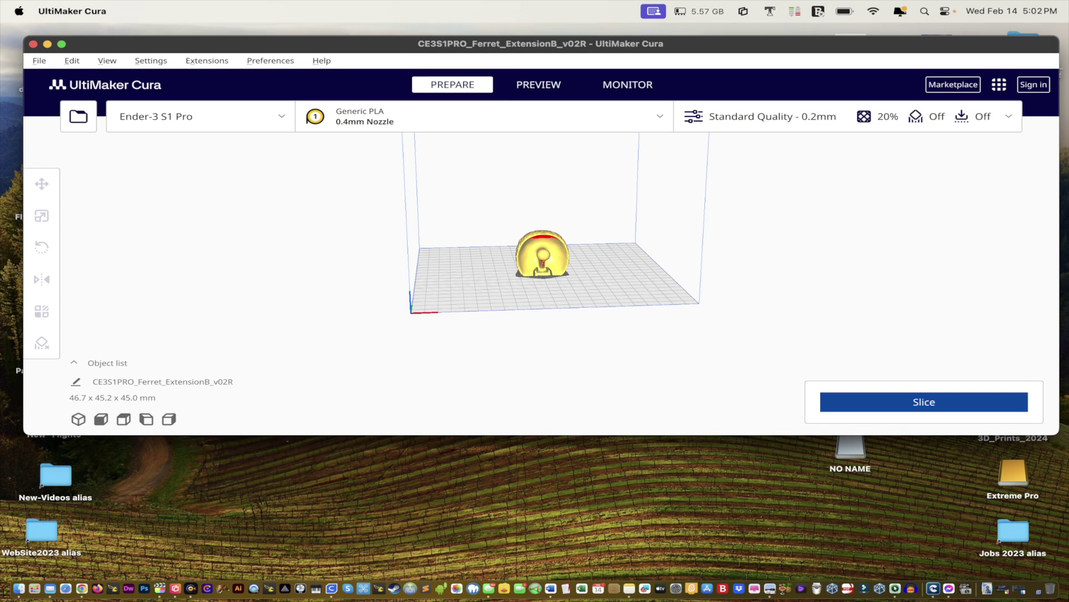
click(924, 402)
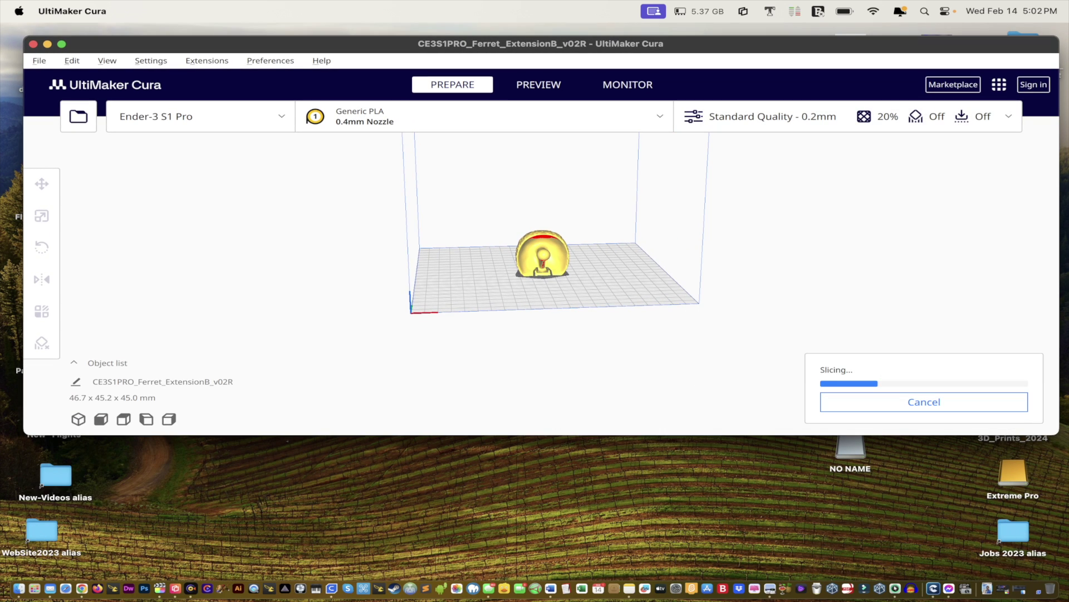
drag(1029, 539, 1041, 577)
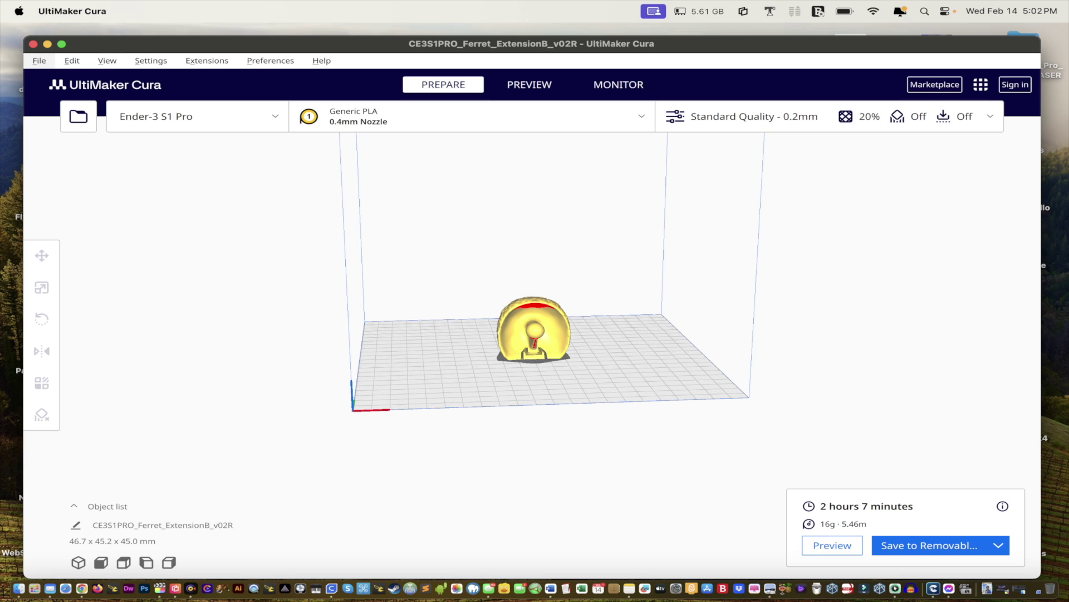
- Hide Cura to show the ferret STL files, return to Cura and slice ExtensionB again with Standard Quality - 0.2mm
key(super+h)
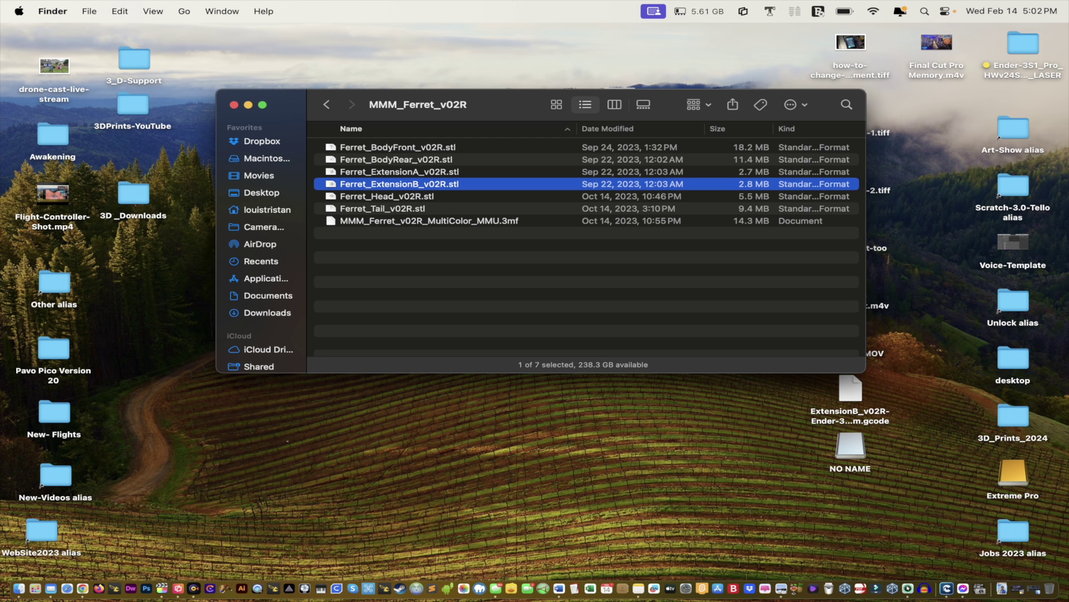
drag(334, 184, 336, 589)
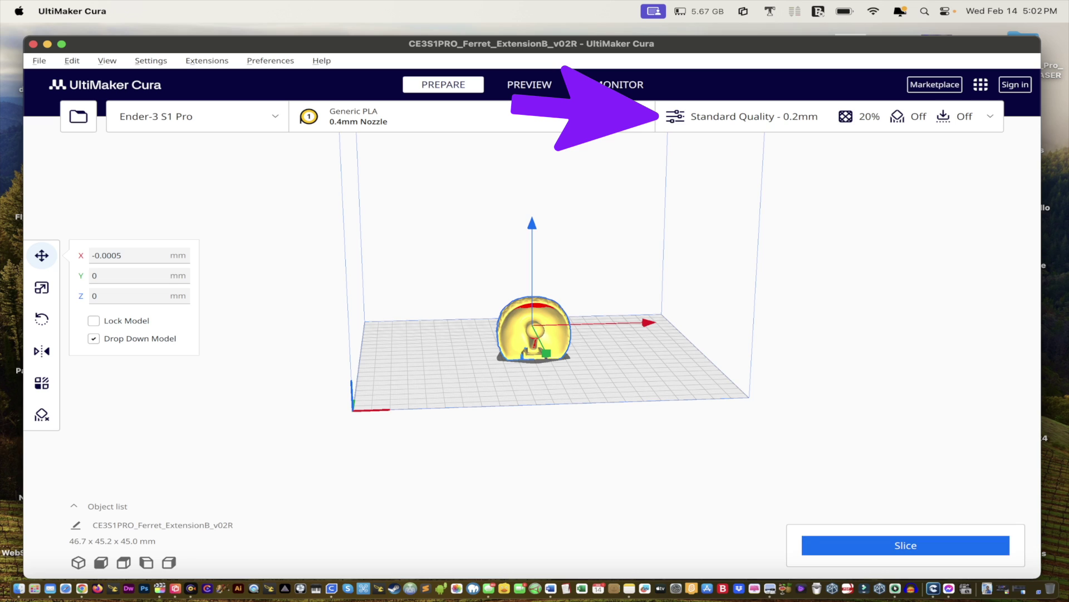
click(837, 546)
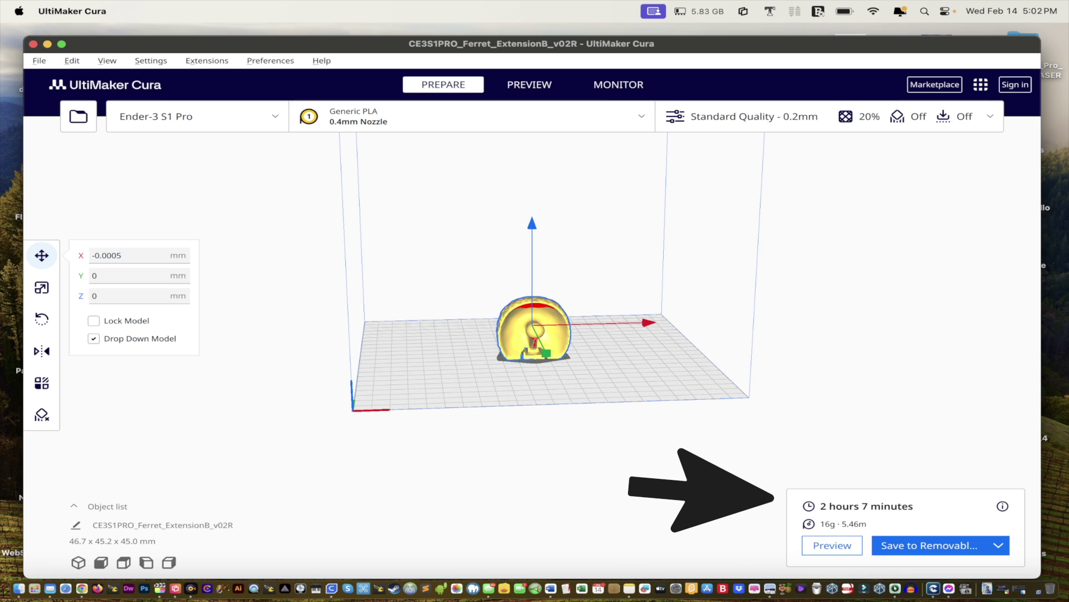
- Change the profile to Dynamic Quality - 0.16 mm, reslice the extension part and go back to the recommended print settings
click(830, 117)
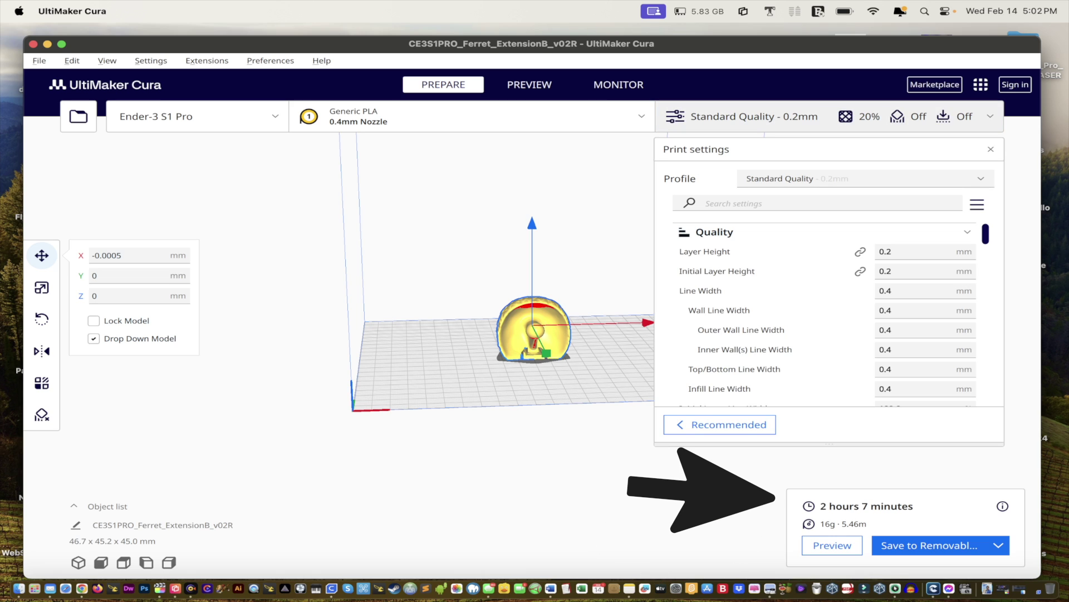
click(866, 179)
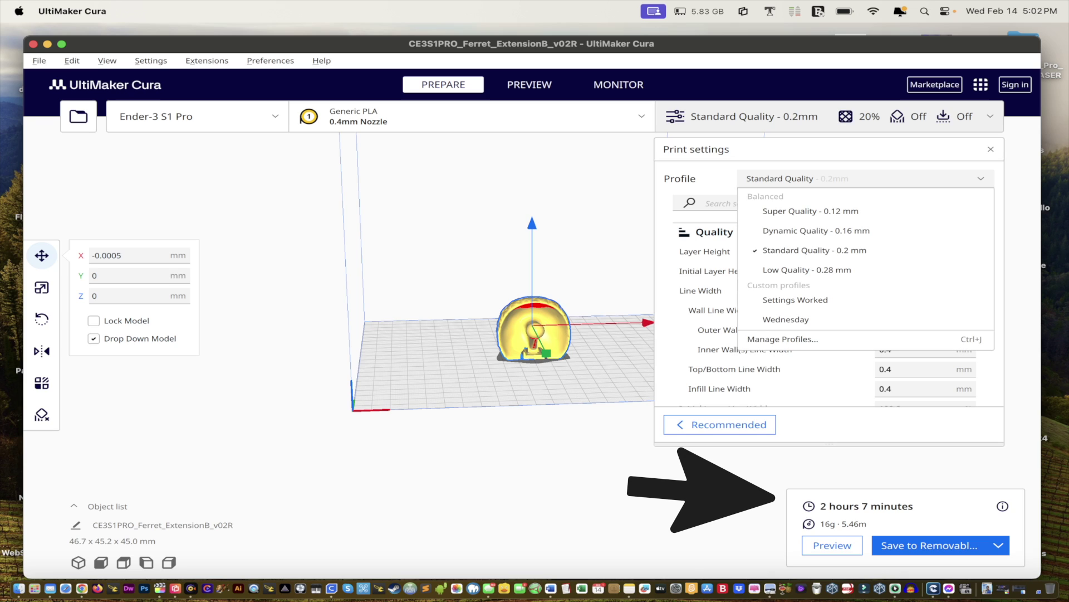
click(814, 230)
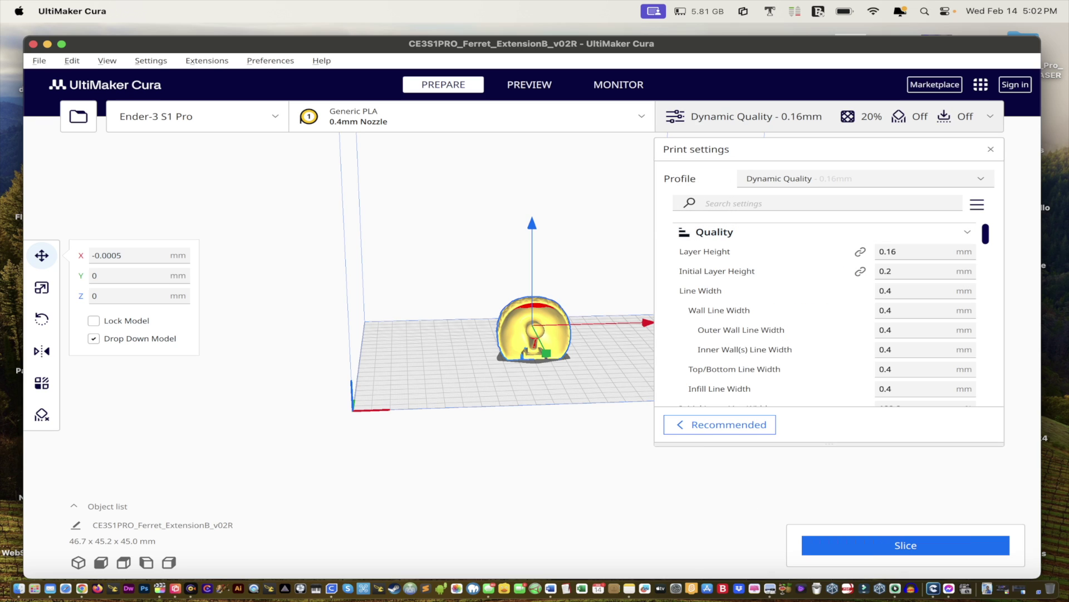
click(906, 544)
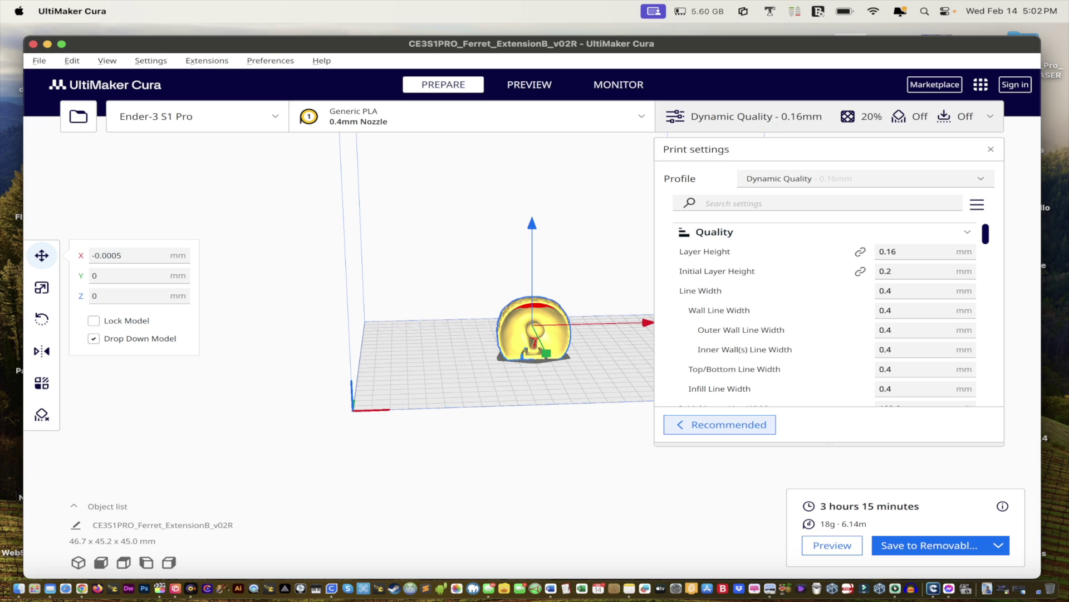
click(720, 425)
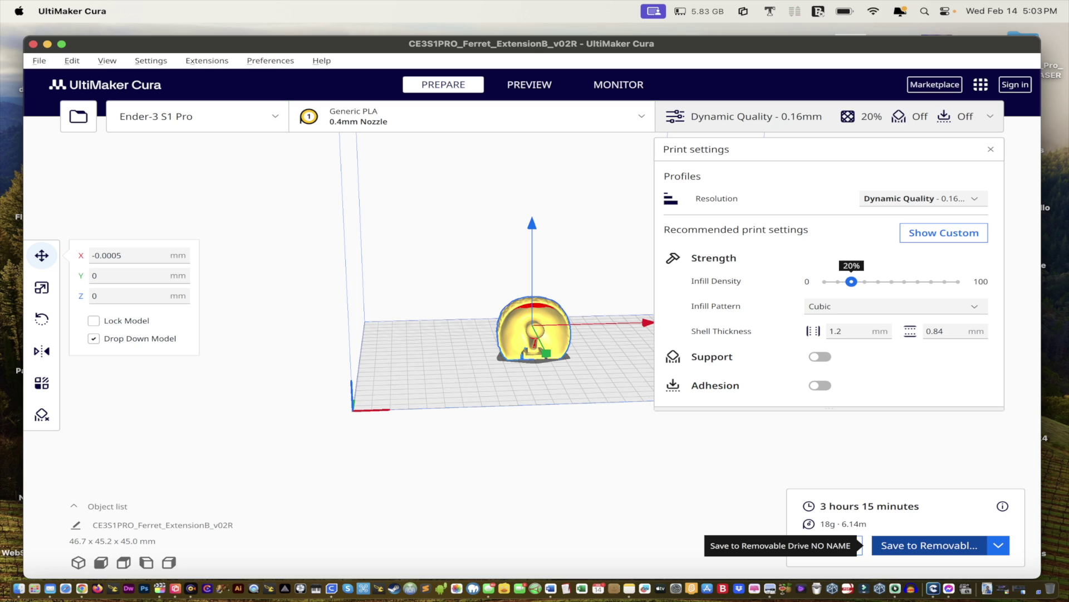
- Force quit UltiMaker Cura and launch it again with an empty build plate
key(super+alt+Escape)
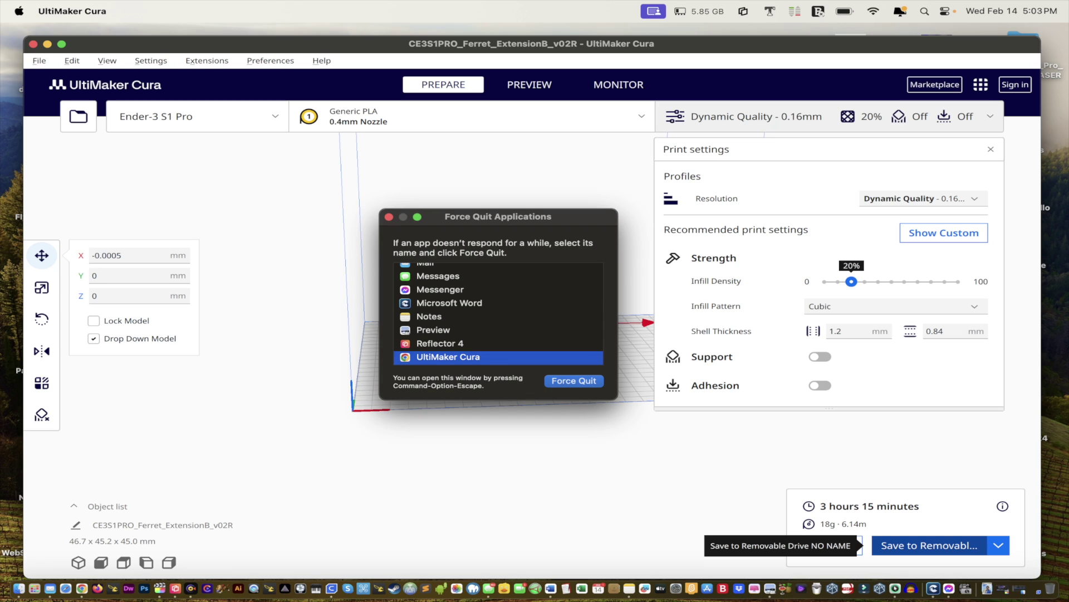
key(Return)
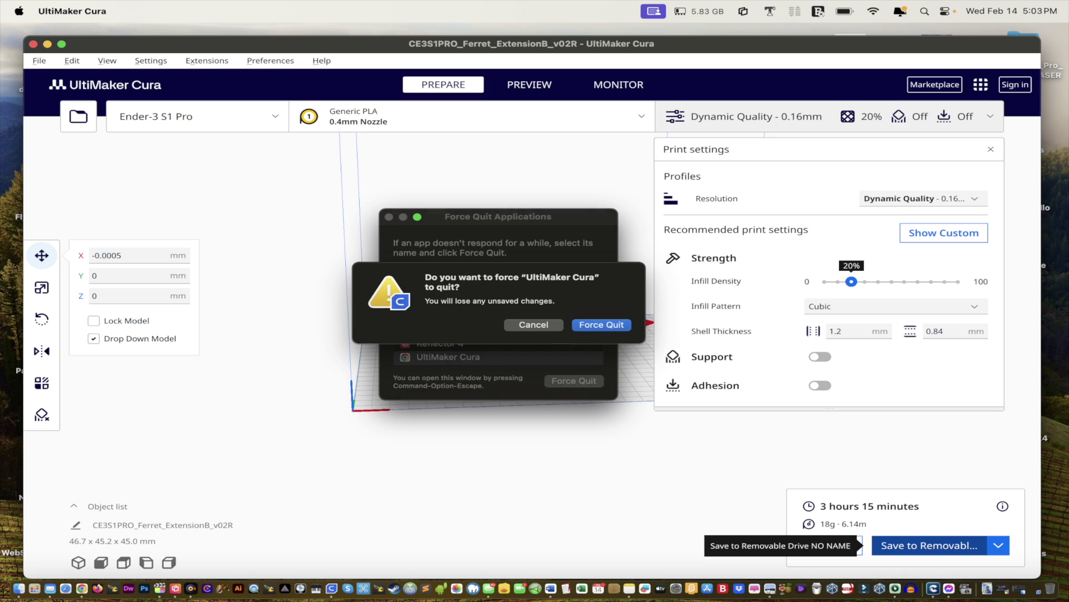
key(Return)
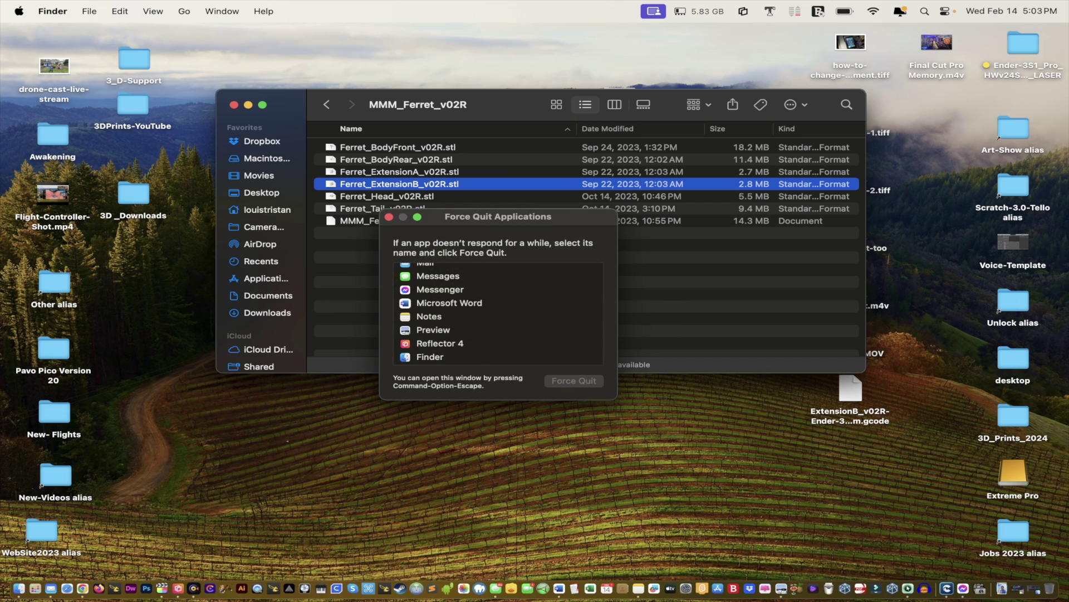
click(336, 588)
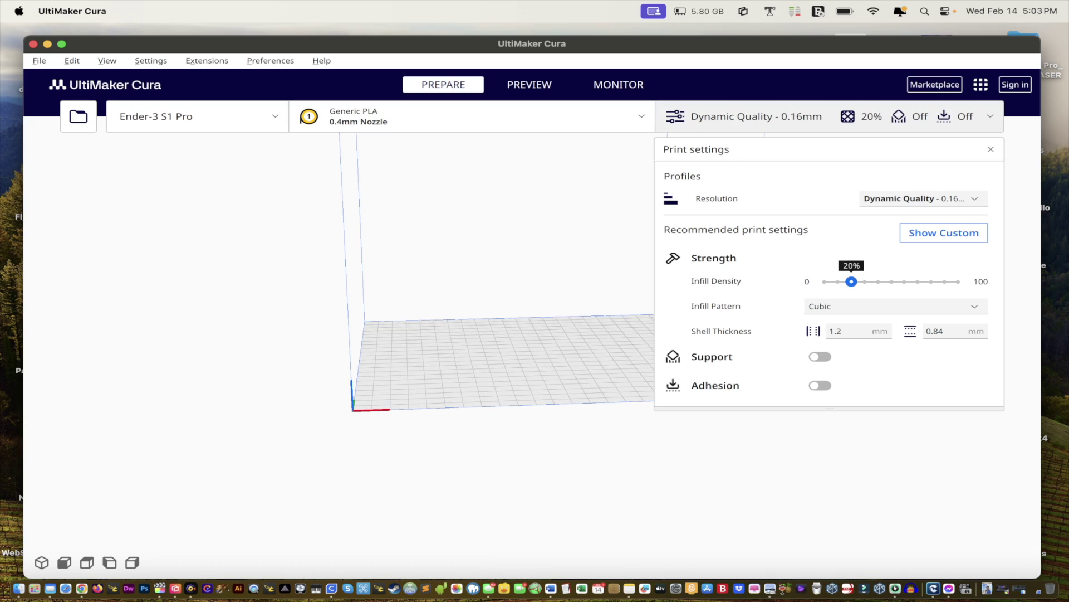
- Load Ferret_ExtensionB_v02R.stl from the MMM_Ferret_v02R folder onto the empty build plate, moving the Cura window aside and back
drag(424, 44, 535, 288)
drag(399, 184, 591, 481)
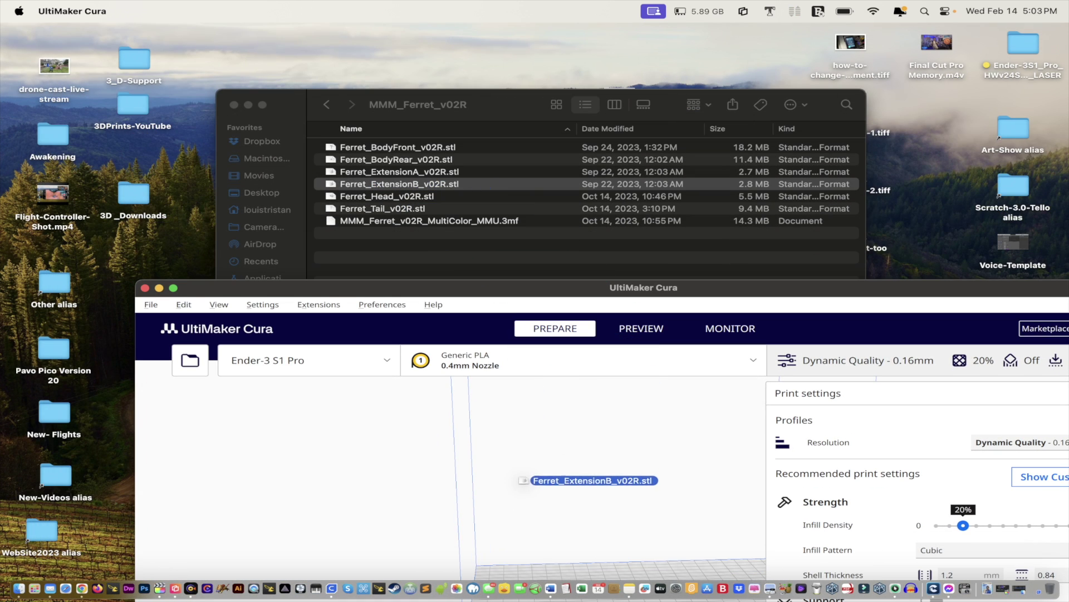
drag(535, 288, 413, 35)
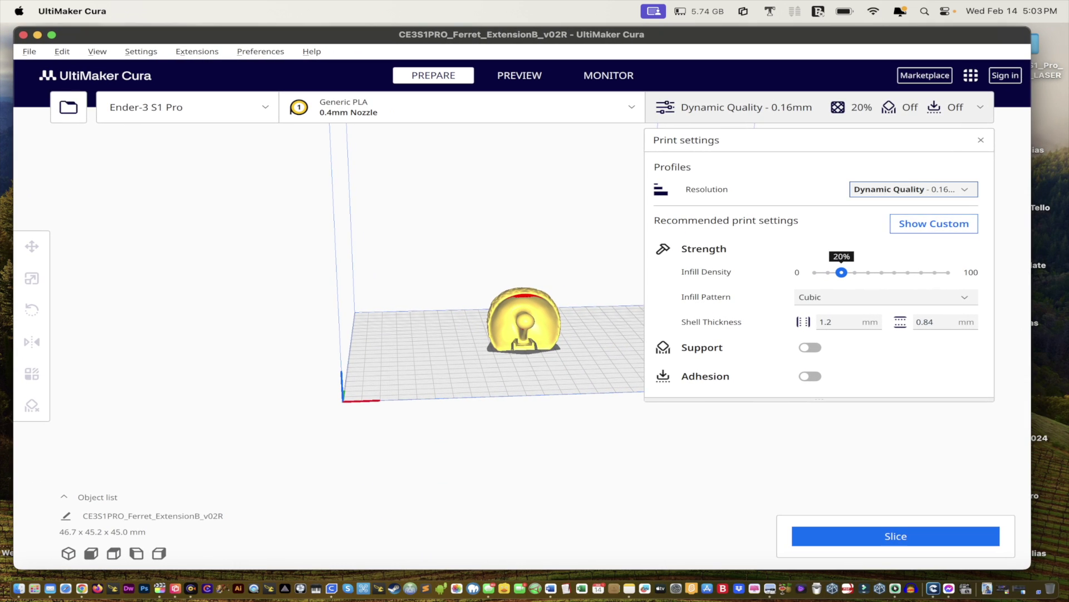
- Set the resolution profile to Standard Quality - 0.2mm and slice the freshly loaded ExtensionB part
click(914, 189)
click(908, 237)
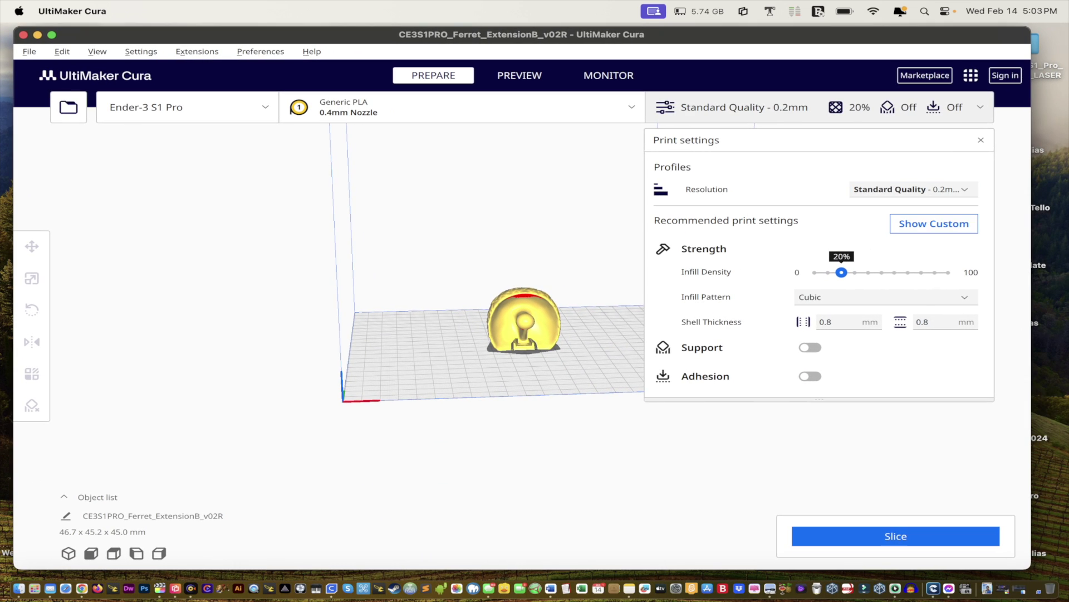
click(896, 536)
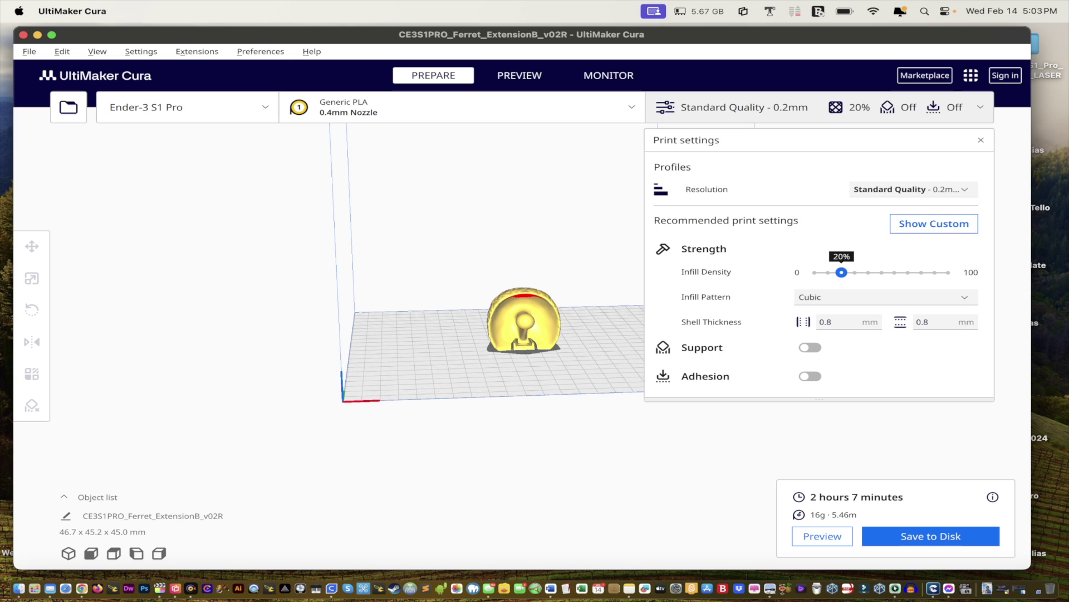
- Switch the resolution profile for the ExtensionB part to Dynamic Quality - 0.16mm
click(914, 189)
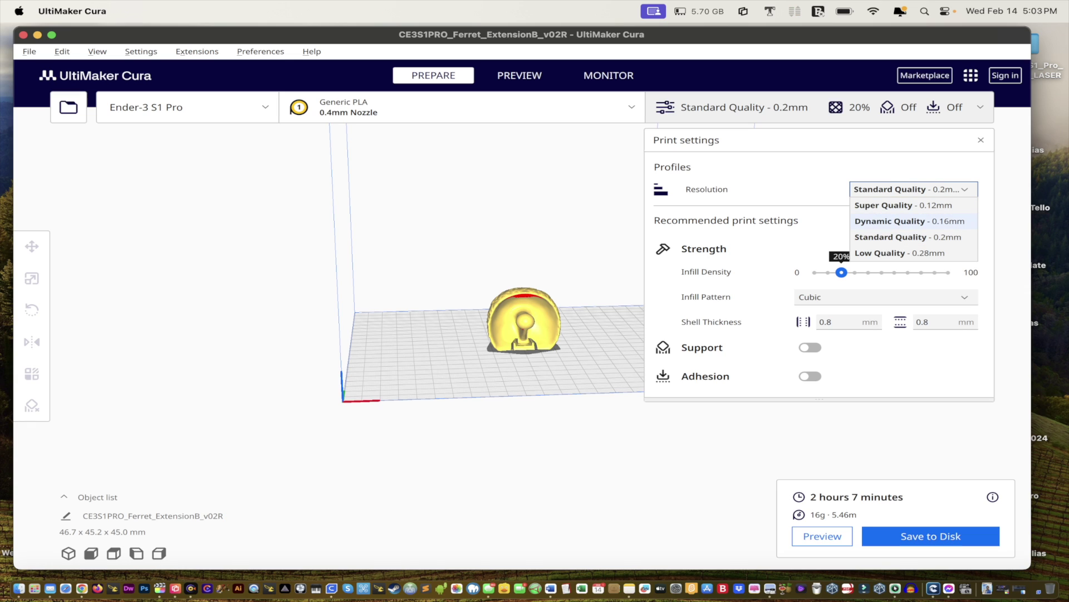
click(910, 220)
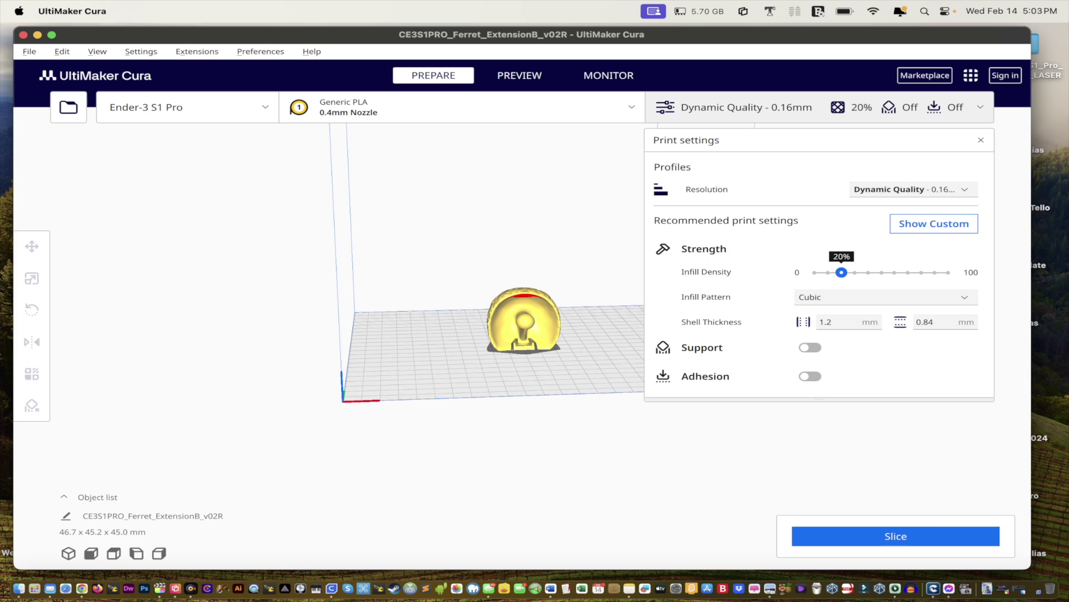